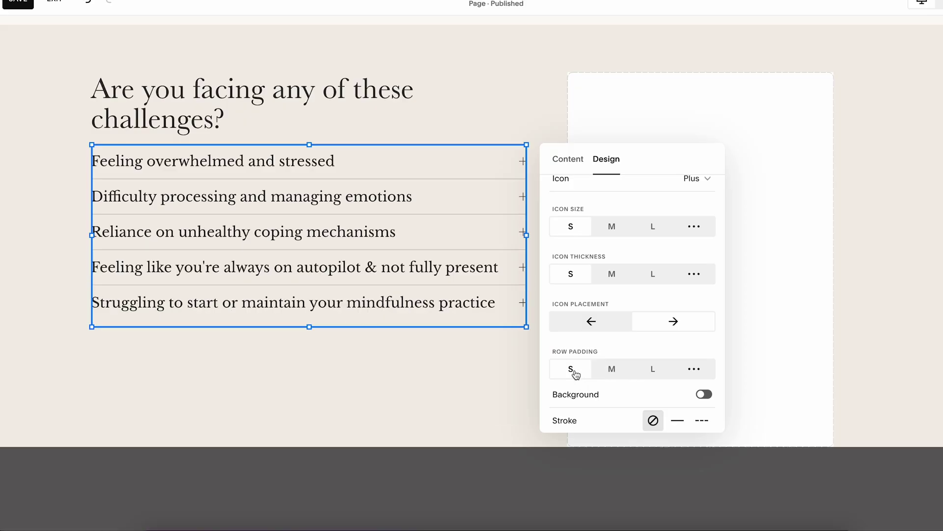
Step: Give the challenges accordion custom row padding of 24px top and 21px bottom
left_click(693, 368)
left_click_drag(609, 413, 634, 412)
scroll(573, 385, "down", 3)
left_click_drag(597, 384, 620, 384)
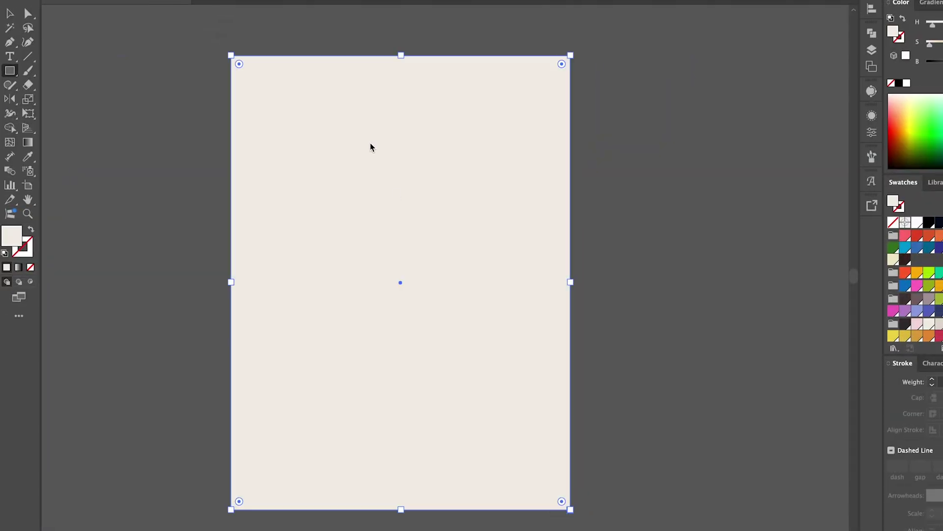
Step: Add the text line 'Meditation With Amber' near the top of the beige artboard
scroll(371, 147, "up", 2)
key("t")
left_click(332, 75)
scroll(358, 110, "up", 2)
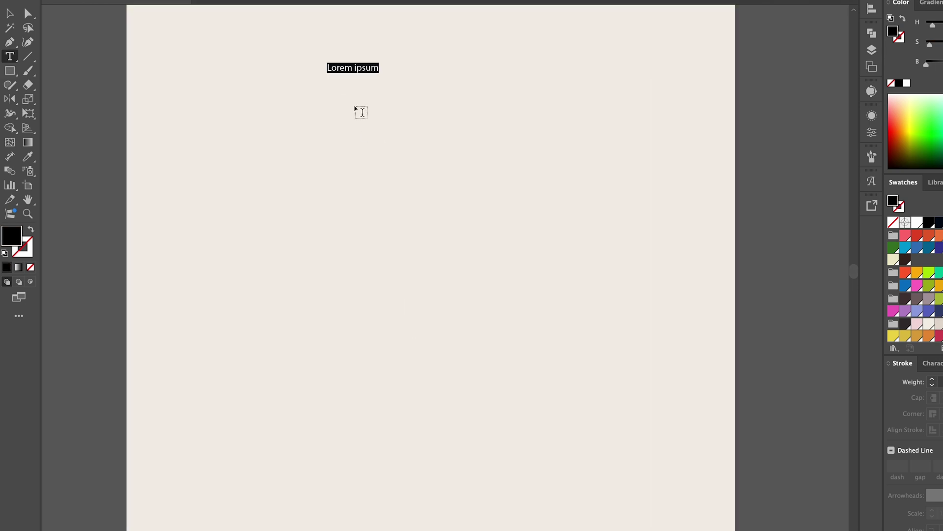
scroll(362, 112, "up", 1)
type("Meditation With Amber")
key("Escape")
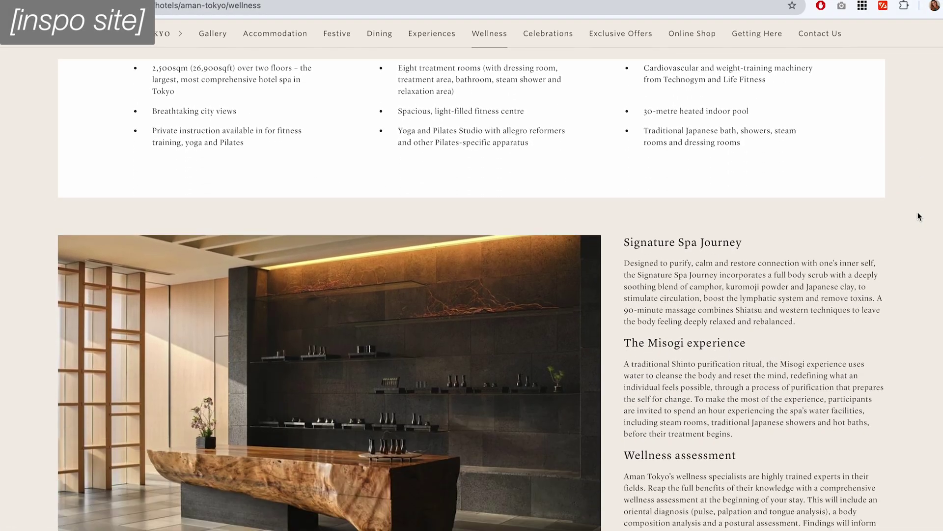
Step: Scroll the Aman Tokyo wellness page down through its sections to the footer
scroll(918, 216, "down", 10)
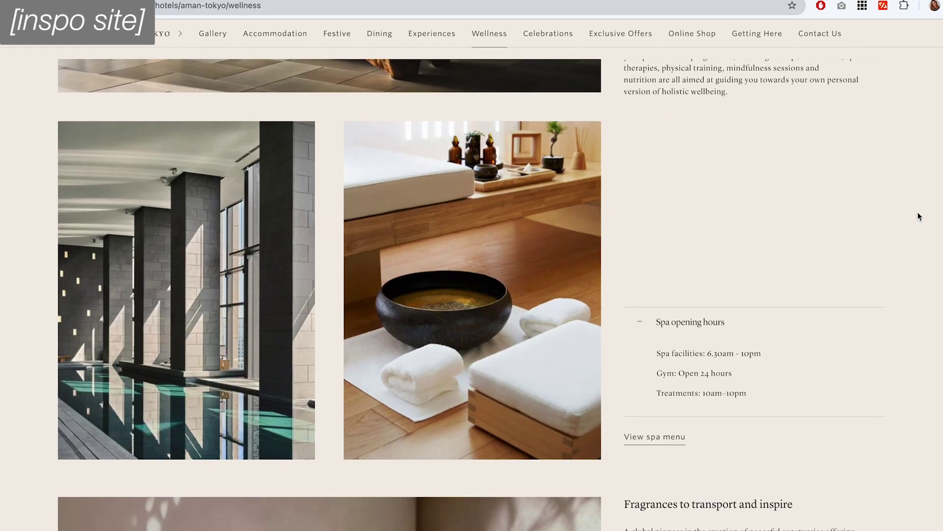
scroll(919, 216, "down", 12)
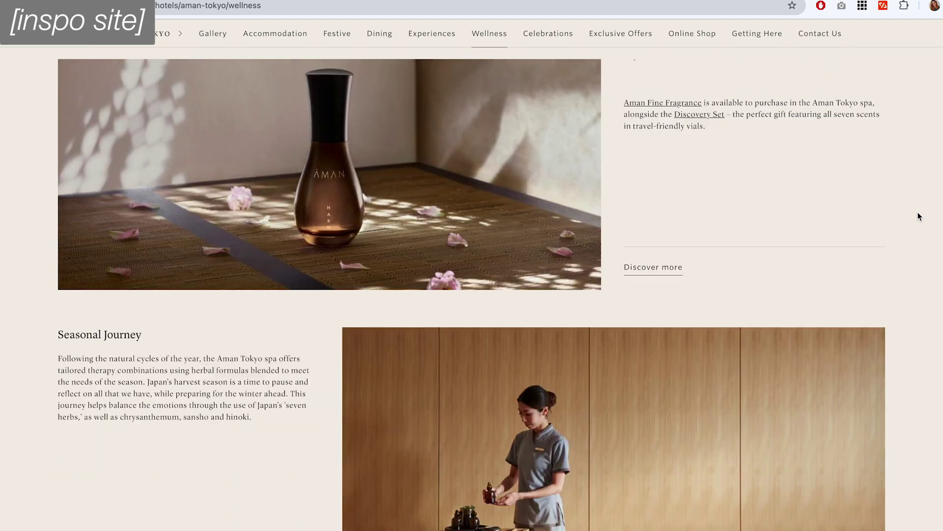
scroll(918, 216, "down", 14)
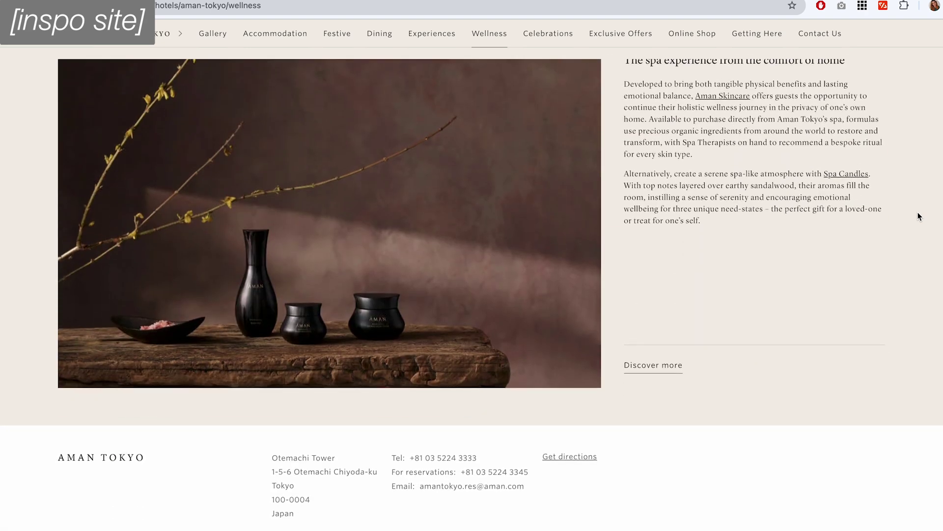
scroll(919, 217, "down", 2)
Step: Draw a moodboard rectangle above the homepage layout and start its title at the top-left
left_click_drag(202, 241, 473, 67)
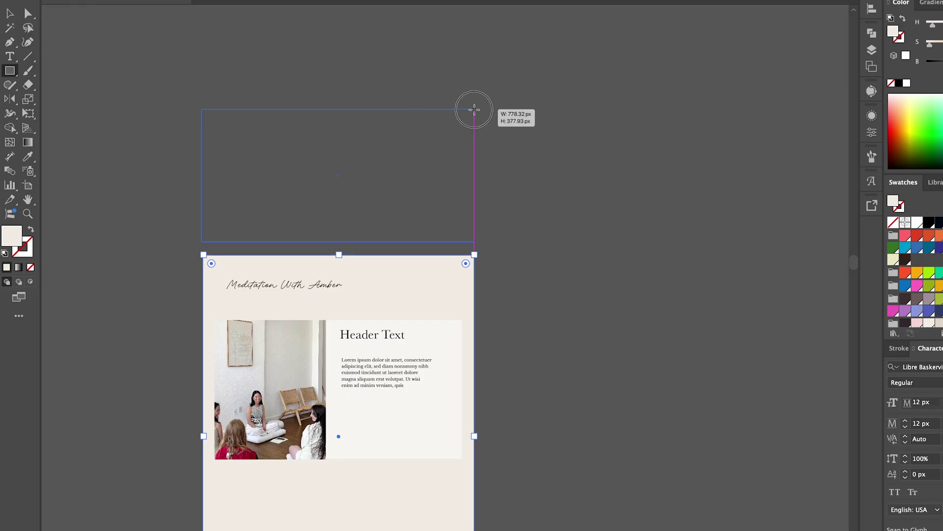
key("v")
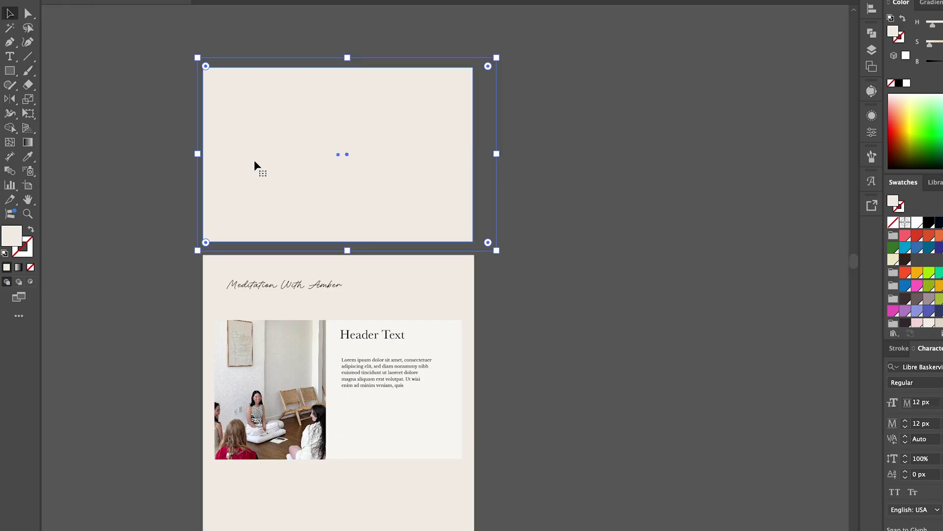
key("super+equal")
key("t")
left_click(187, 68)
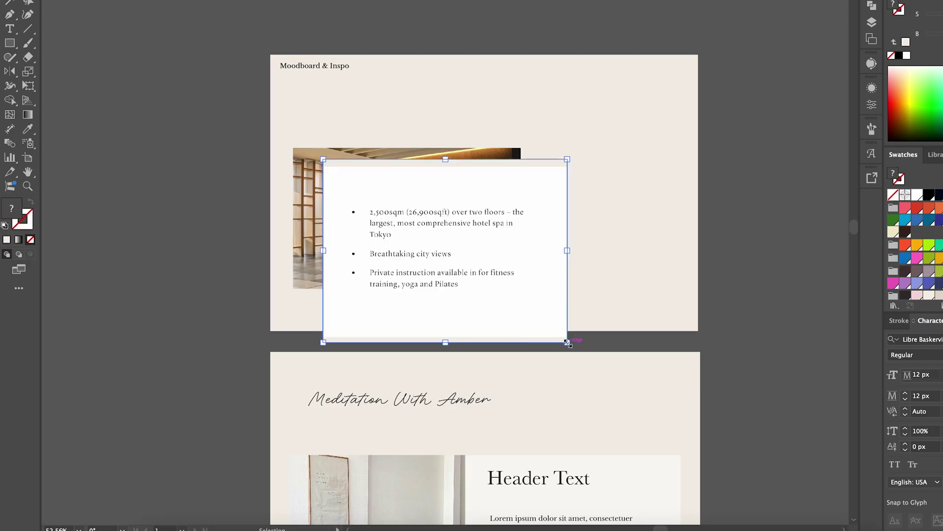
Step: Shrink the bullet-list screenshot and place it over the photo's left edge
left_click_drag(564, 339, 481, 273)
left_click_drag(415, 241, 362, 243)
scroll(393, 240, "up", 2)
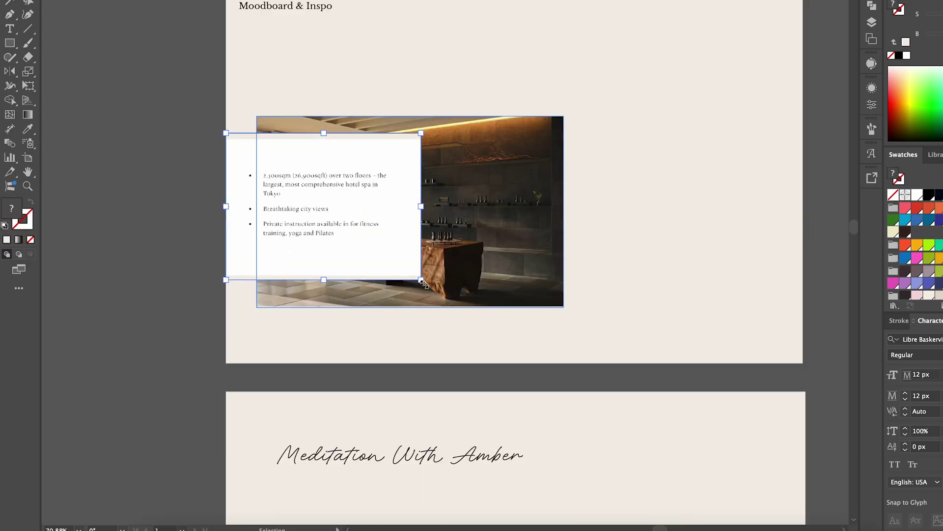
left_click_drag(307, 320, 308, 329)
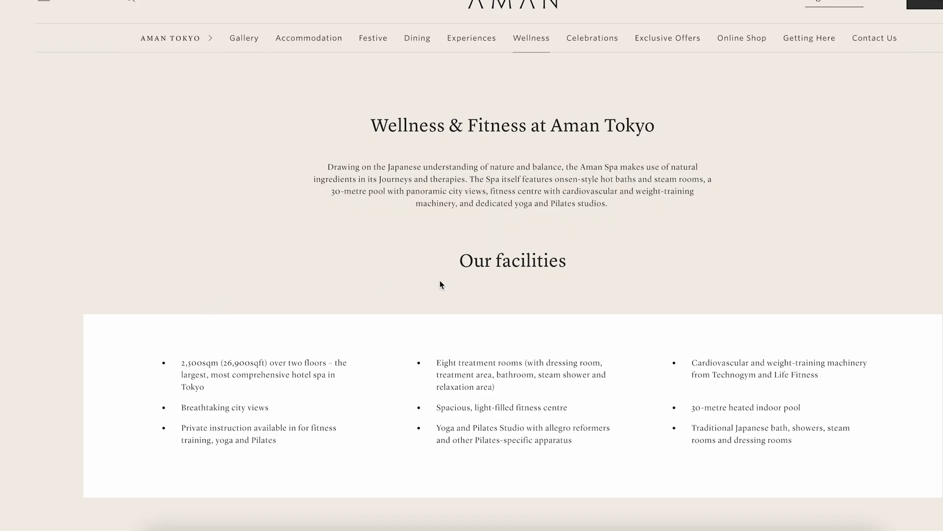
scroll(441, 280, "down", 7)
Step: Capture the Aman spa description text and place it right of the photo
key("super+shift+4")
left_click_drag(650, 183, 940, 420)
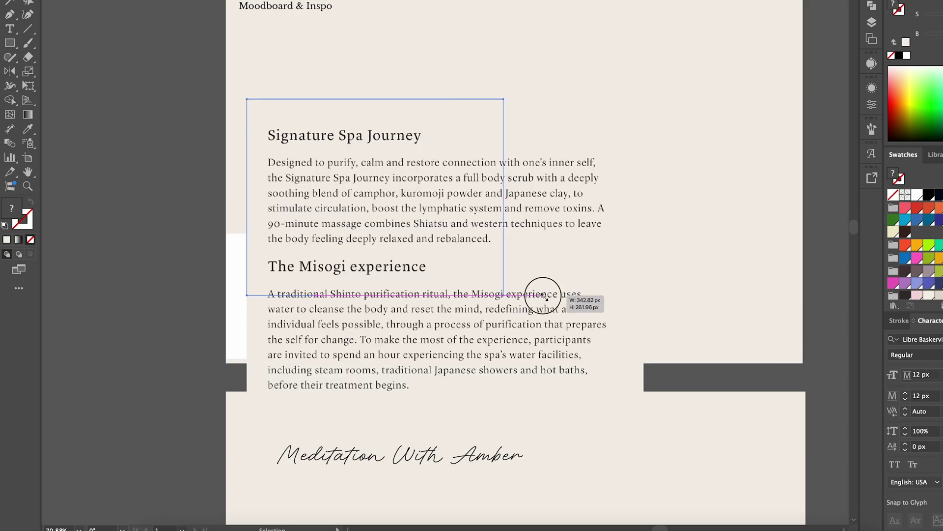
left_click_drag(359, 221, 675, 302)
left_click(813, 260)
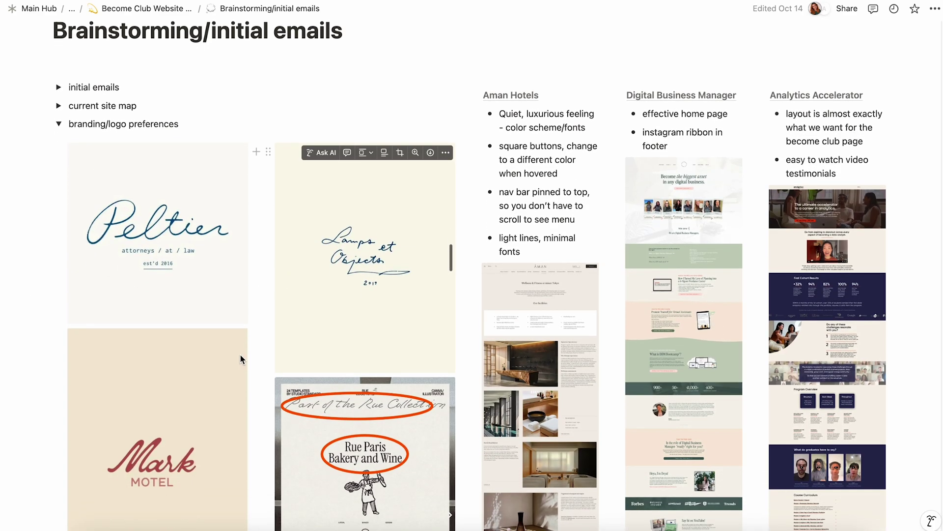
Step: Add the Lamps et Objects logo, scale it down, and arrange it with the Rue Collection image
scroll(368, 275, "down", 2)
left_click(368, 248)
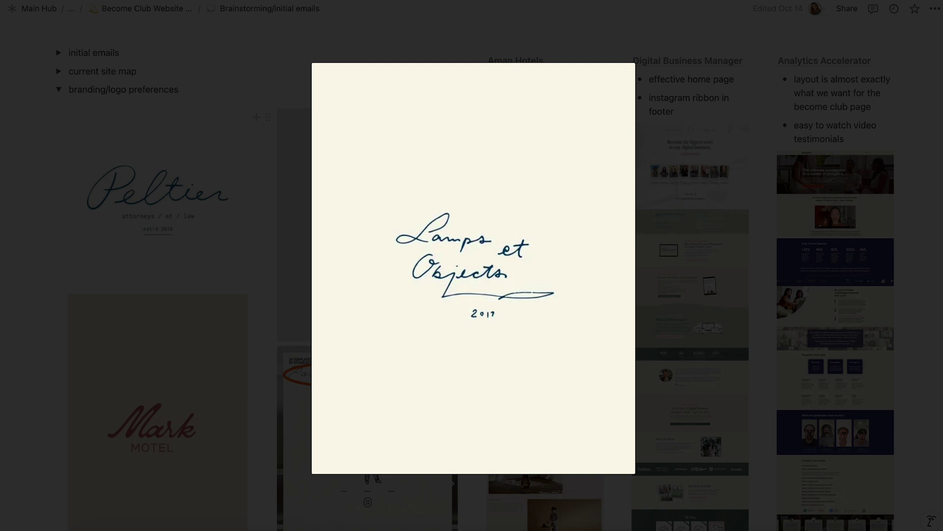
left_click_drag(364, 182, 590, 342)
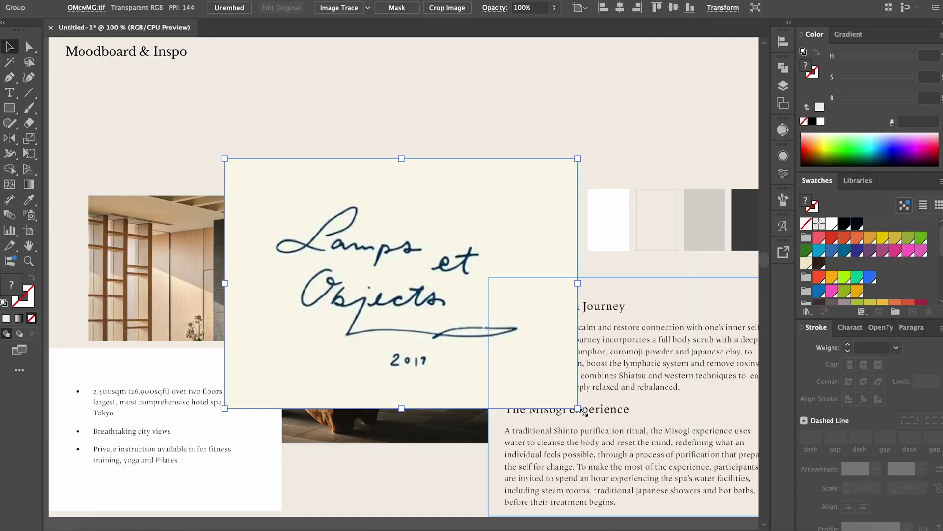
left_click_drag(575, 398, 383, 270)
left_click_drag(309, 211, 448, 205)
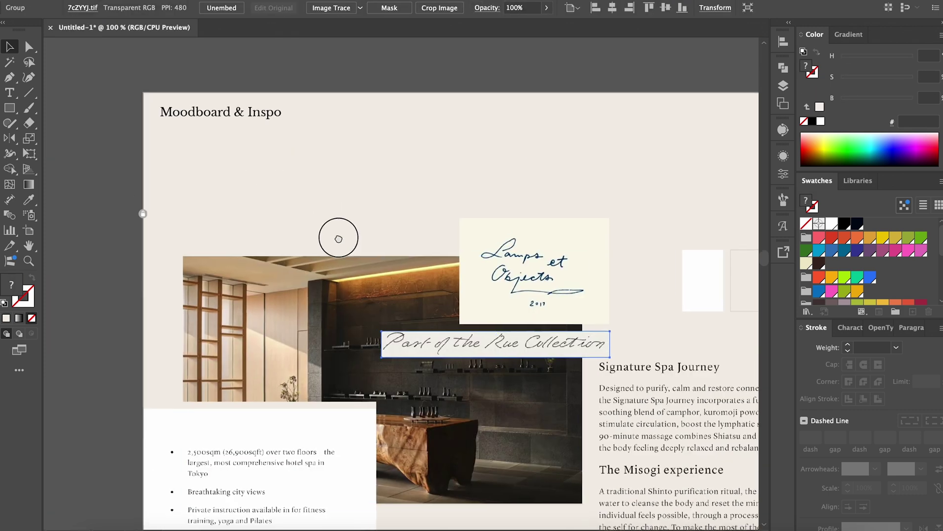
left_click_drag(472, 340, 369, 283)
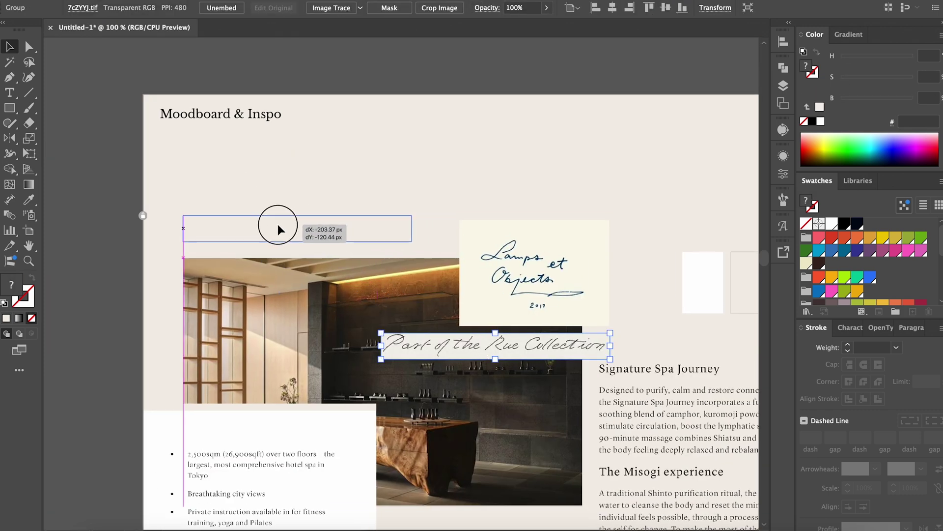
left_click_drag(278, 229, 278, 229)
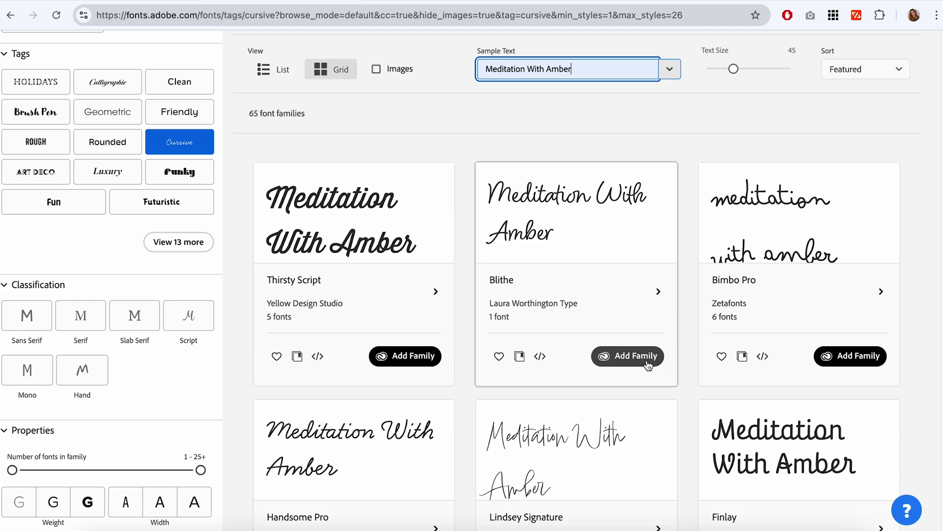
Step: Browse cursive fonts and the Duke Handwritten Script preview images on Creative Market
scroll(687, 369, "down", 3)
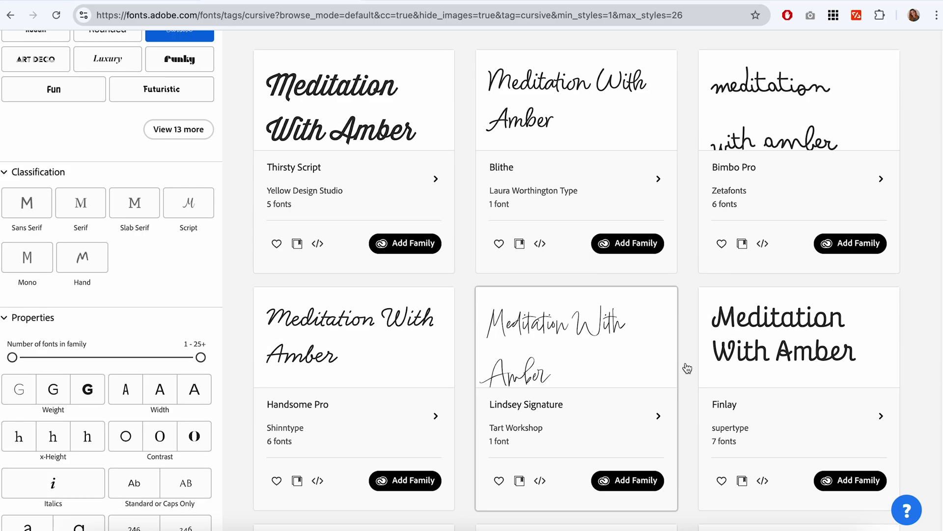
scroll(687, 369, "down", 10)
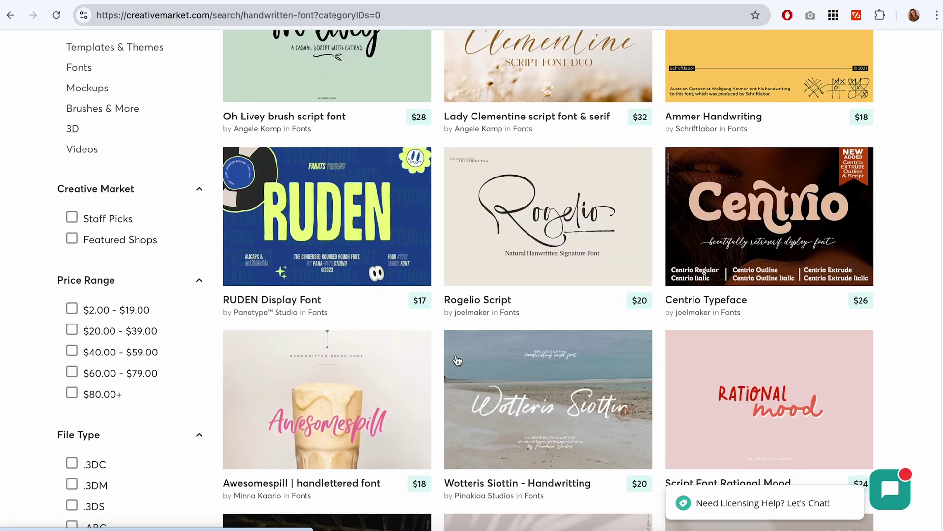
scroll(457, 360, "down", 8)
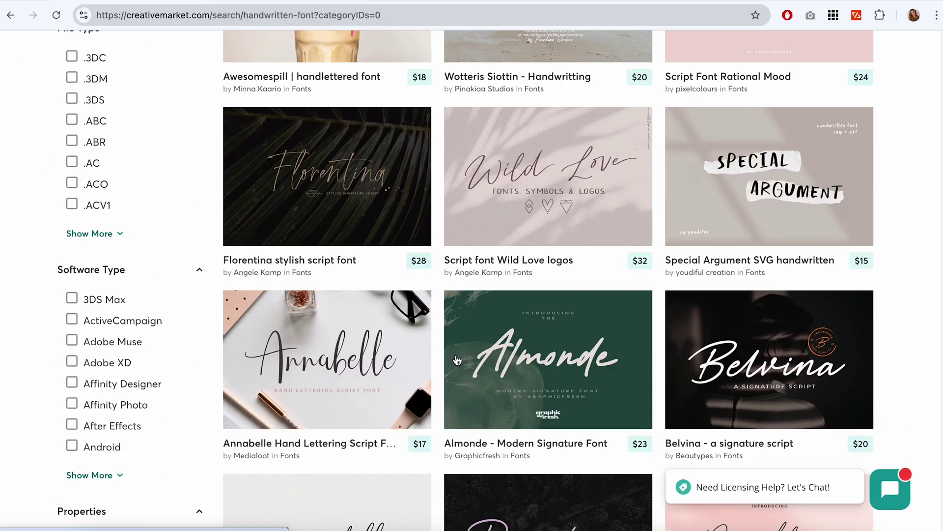
scroll(457, 360, "down", 5)
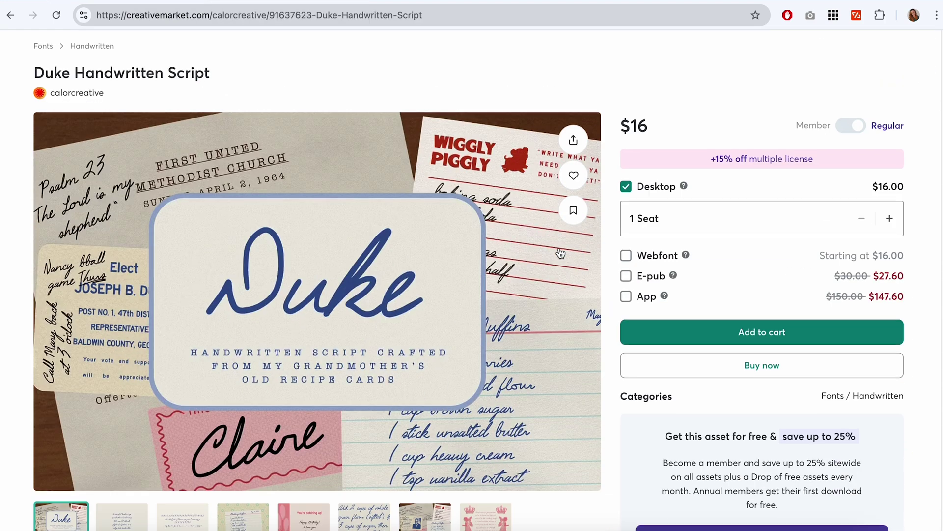
scroll(561, 253, "down", 2)
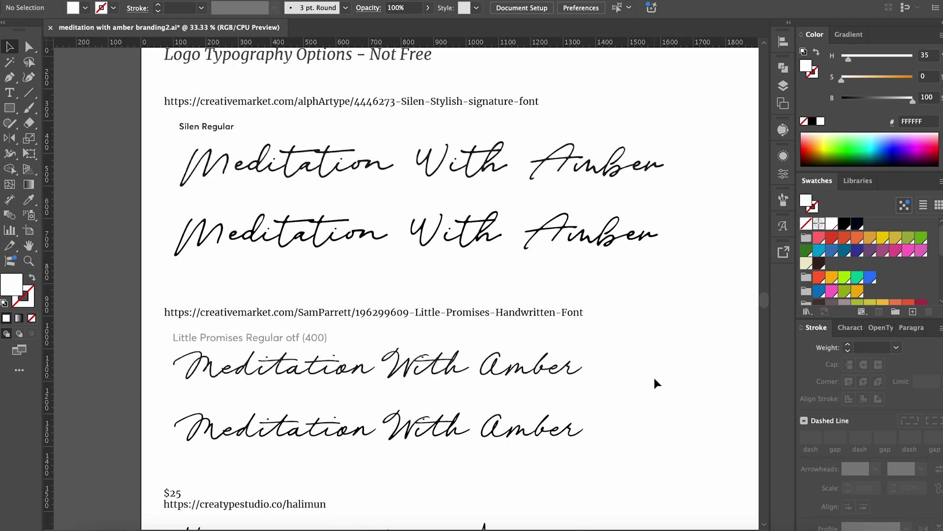
Step: Review the alternate logo font options and select the 'Meditation with Amber' logo text
scroll(656, 382, "down", 10)
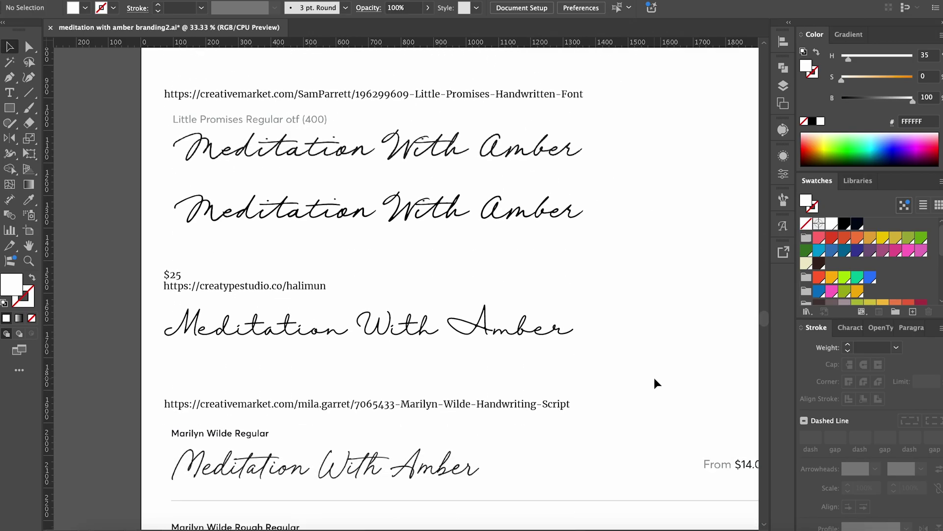
scroll(656, 382, "down", 4)
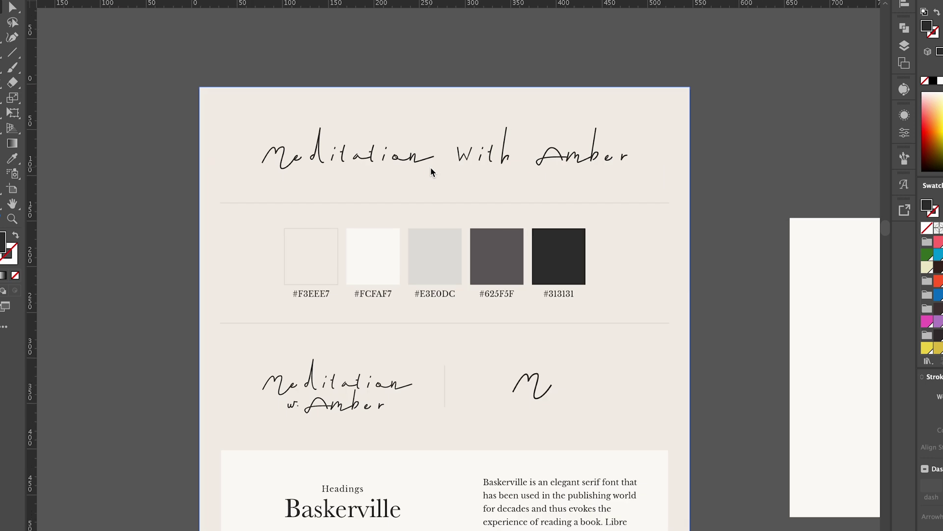
scroll(430, 167, "up", 1)
scroll(482, 154, "up", 3)
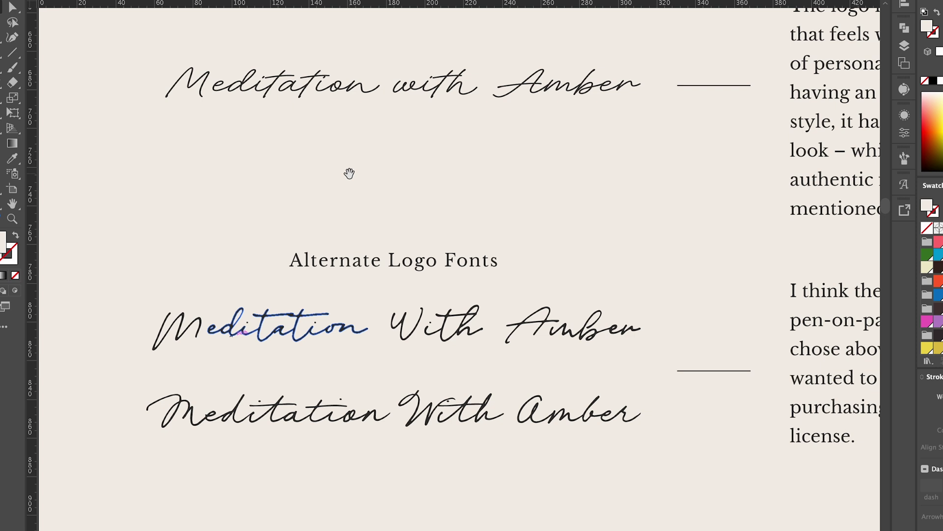
left_click_drag(349, 174, 366, 200)
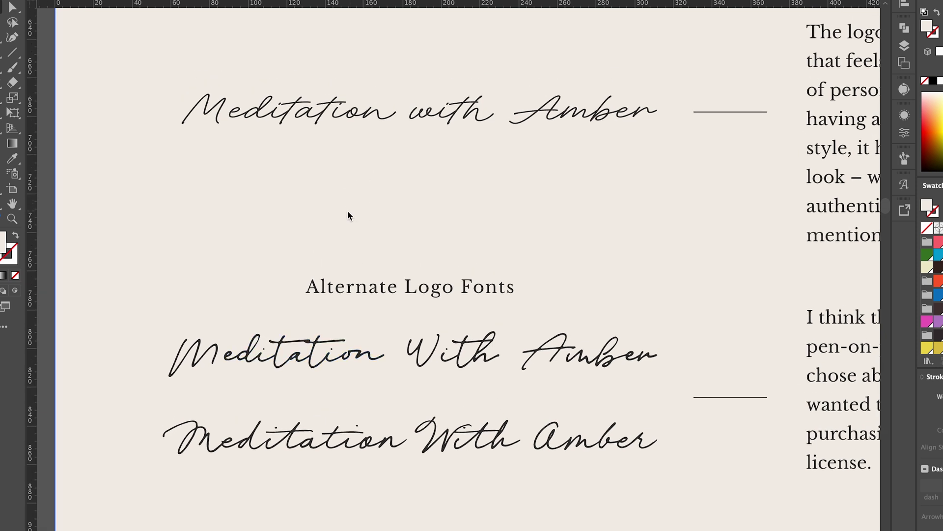
left_click(400, 128)
Step: Scroll over to the Primary Logo and Secondary Logo artboards
scroll(338, 300, "down", 3)
scroll(334, 293, "down", 5)
scroll(334, 294, "right", 4)
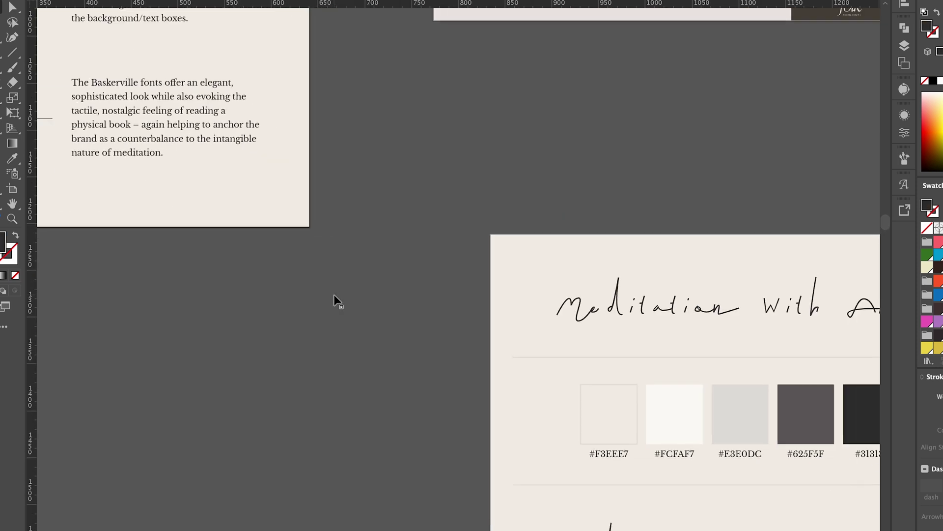
scroll(334, 294, "right", 6)
scroll(334, 294, "down", 2)
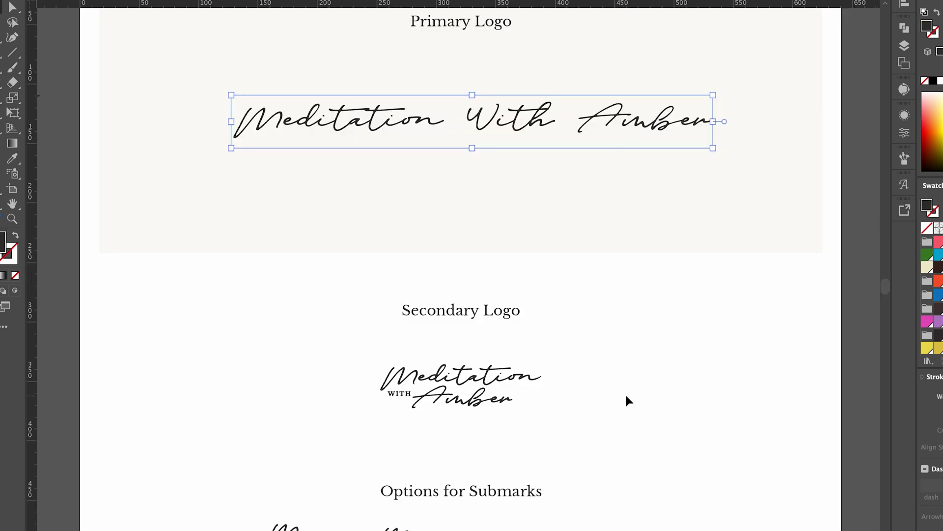
scroll(626, 401, "down", 1)
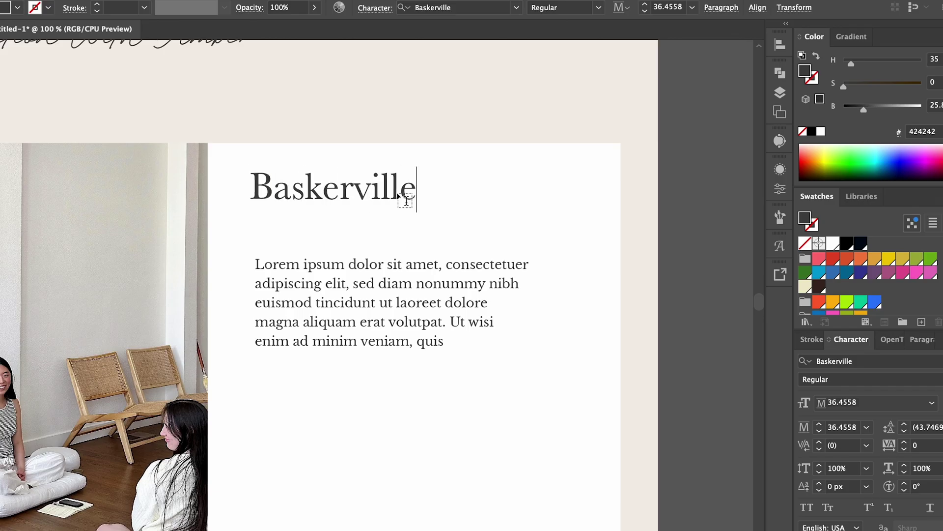
Step: Move the heading text frame and centre-align the Baskerville heading on the card
left_click_drag(385, 305, 380, 343)
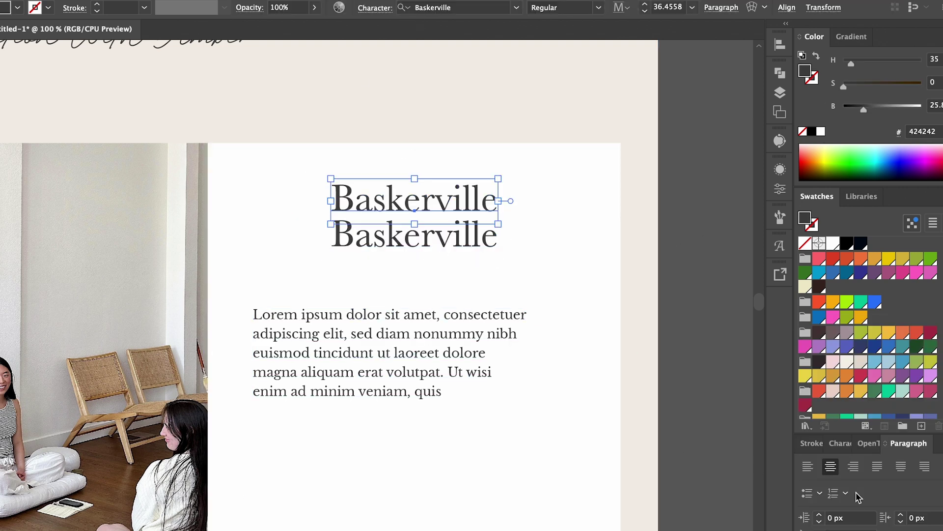
left_click(840, 443)
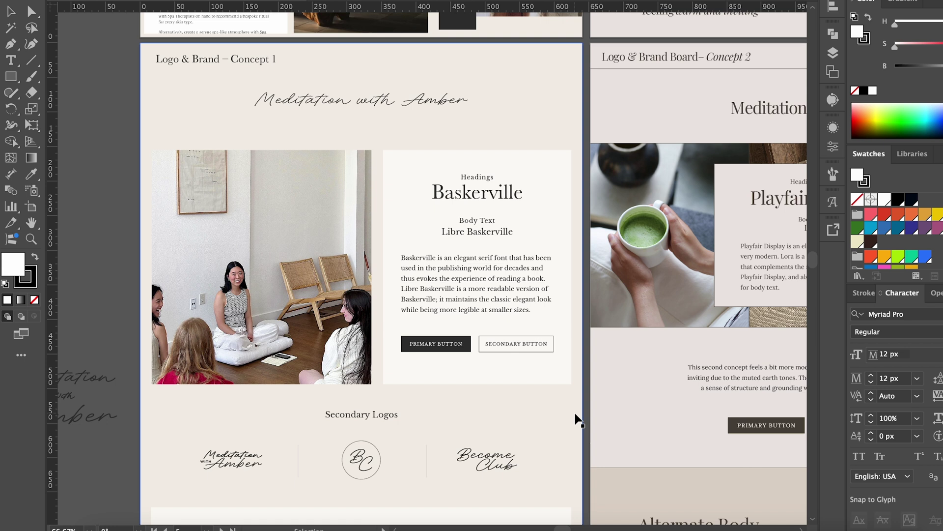
Step: Zoom to the Concept 2 board and scroll past its swatches, logo variants and Baskerville card
scroll(812, 458, "up", 3)
scroll(510, 389, "up", 2)
key("ctrl+plus")
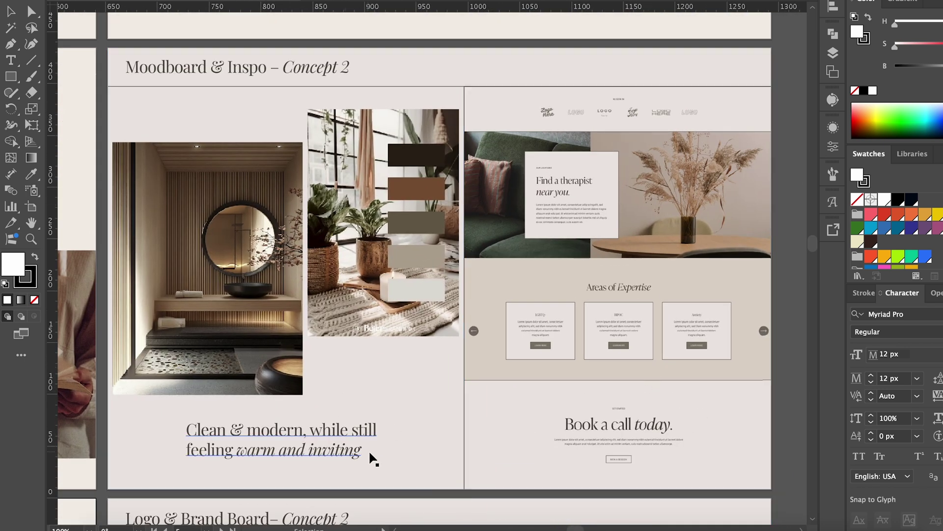
scroll(445, 454, "down", 10)
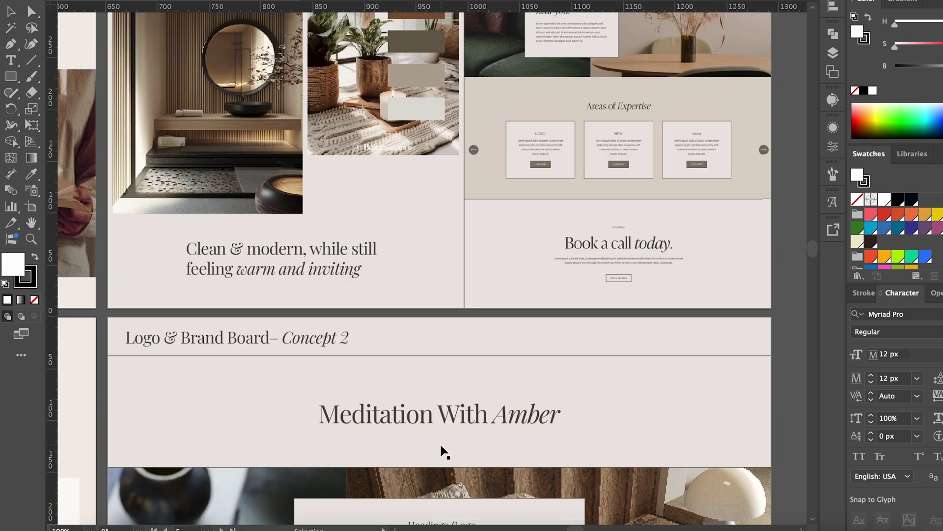
scroll(775, 427, "down", 4)
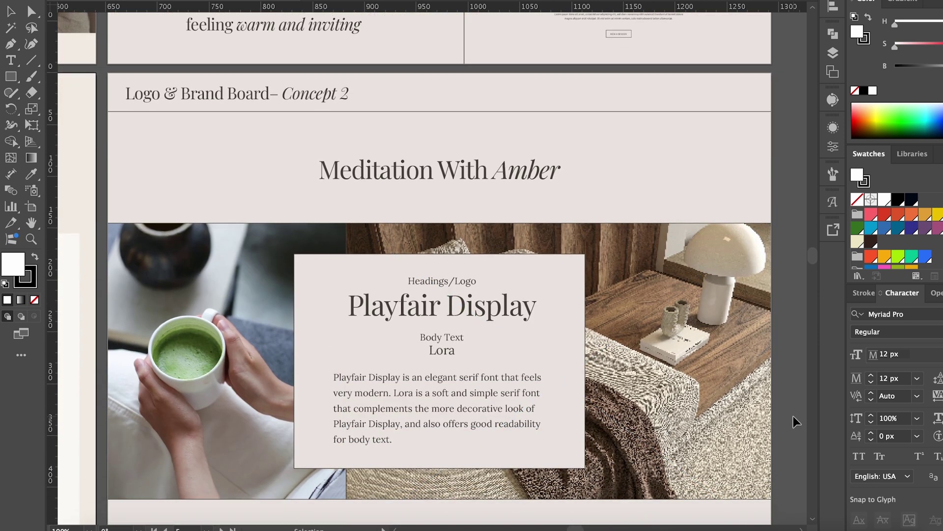
scroll(796, 421, "down", 8)
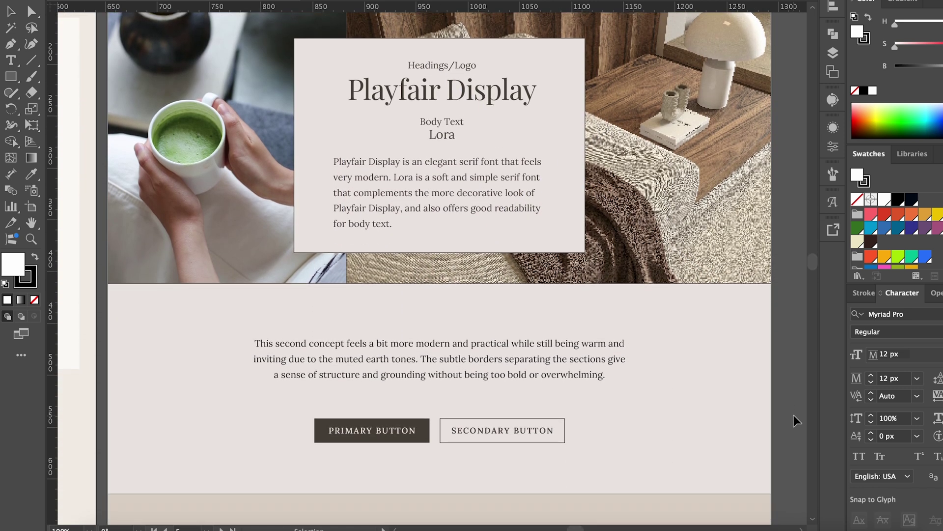
scroll(796, 419, "down", 5)
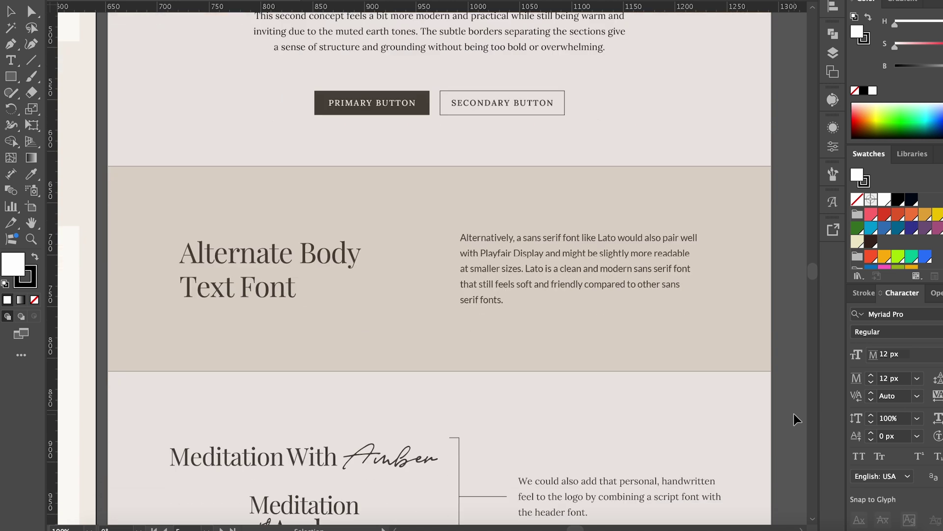
scroll(796, 419, "down", 6)
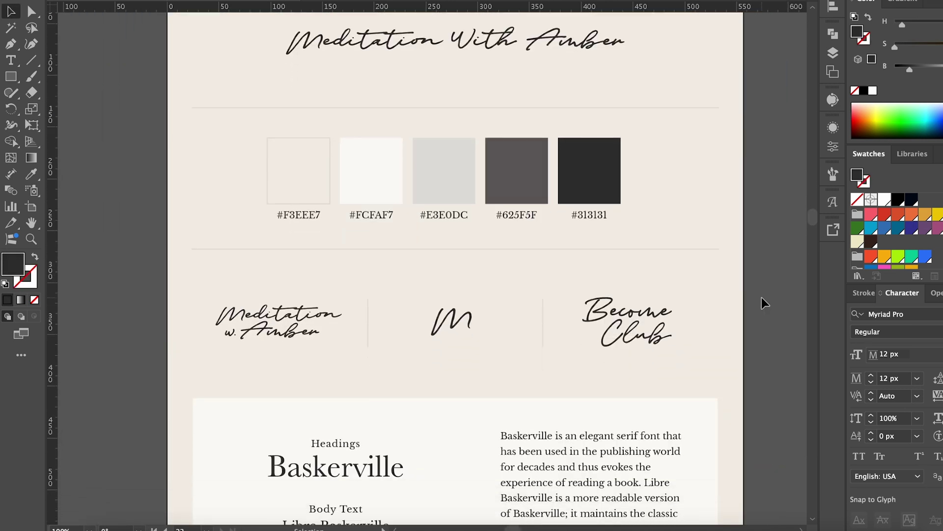
scroll(763, 301, "down", 3)
scroll(765, 302, "down", 1)
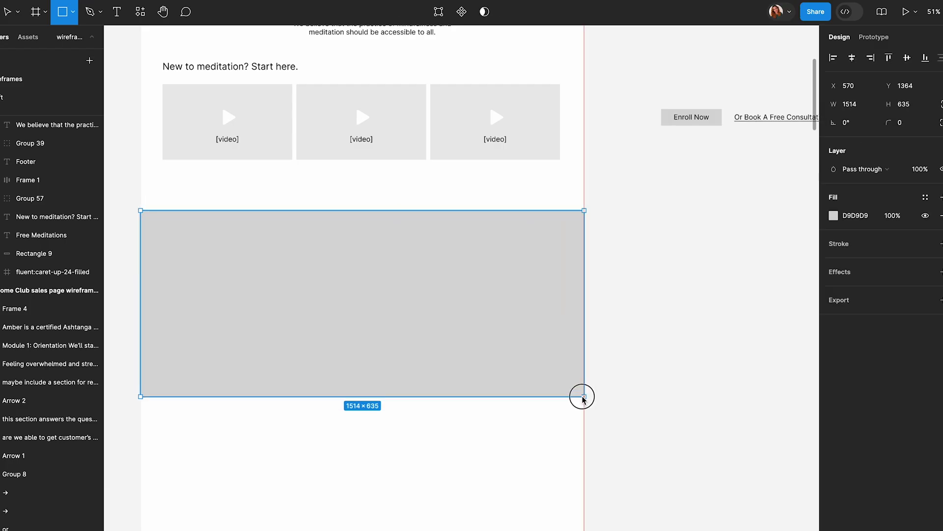
Step: Copy the heading into the grey section as 'Meditations for Anxiety', resize it, and duplicate the video row below
scroll(139, 207, "up", 2)
left_click_drag(411, 64, 411, 327)
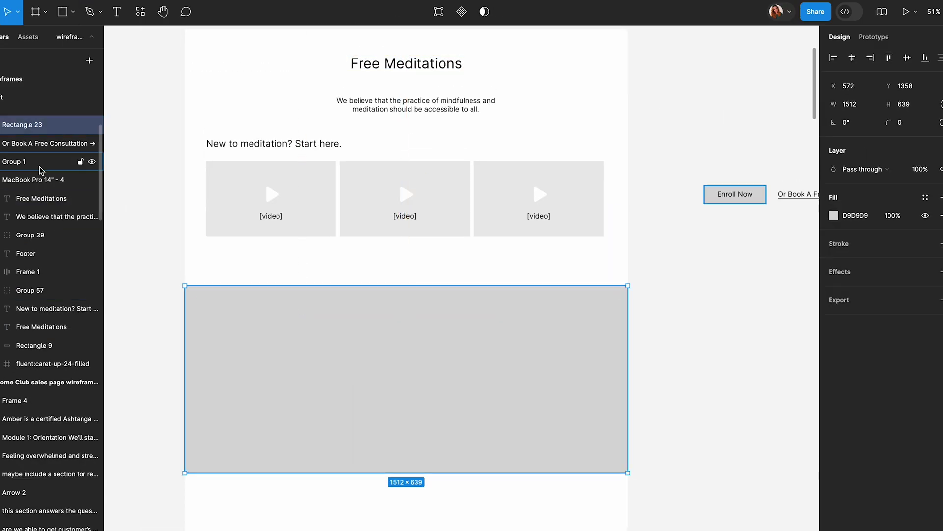
key("Return")
type("Meditations for Anxiety")
left_click(903, 308)
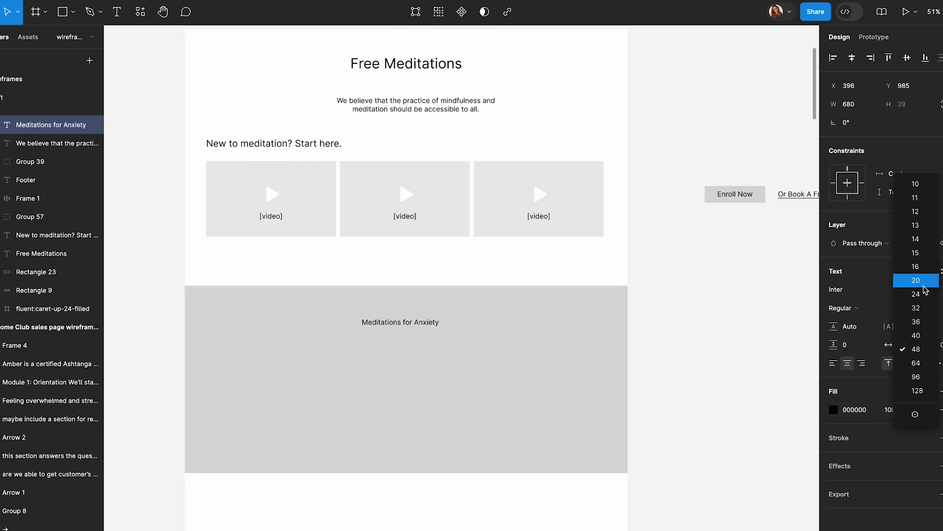
left_click(914, 288)
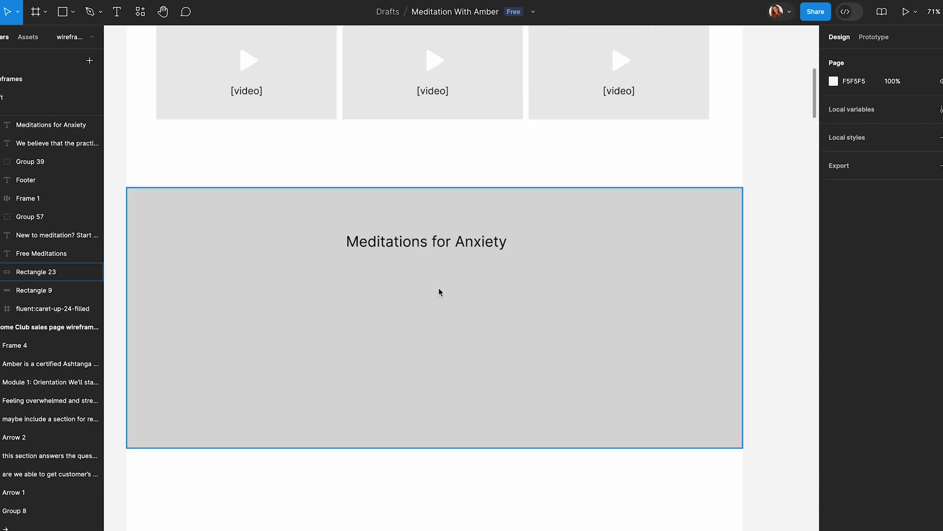
left_click_drag(316, 111, 316, 377)
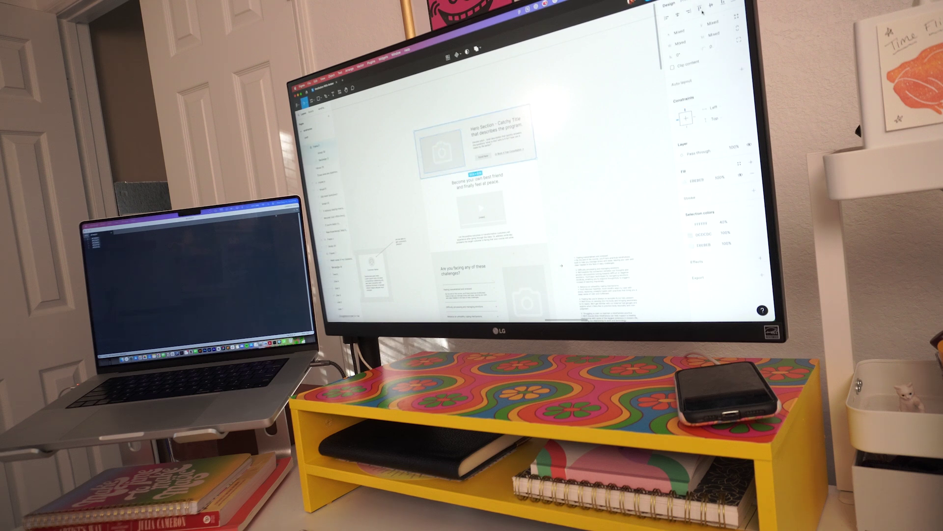
scroll(580, 194, "down", 10)
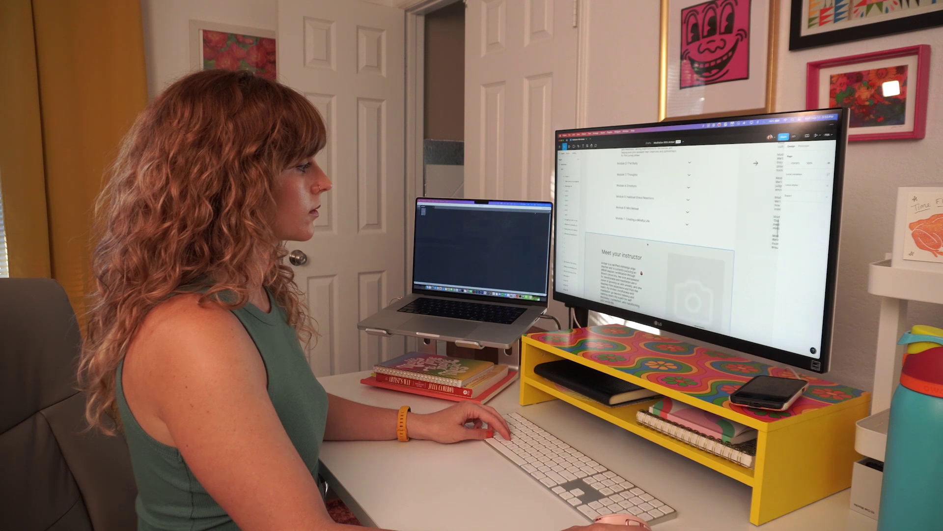
scroll(664, 226, "down", 3)
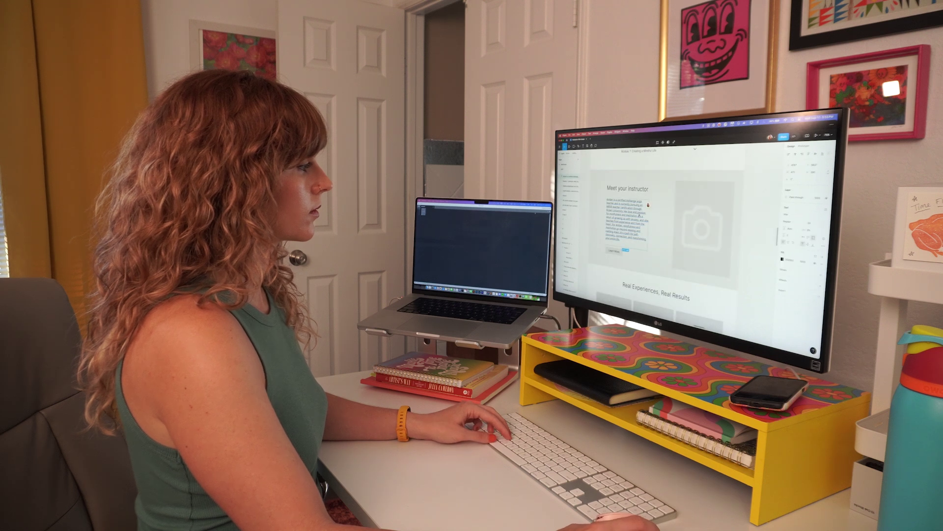
scroll(654, 251, "down", 3)
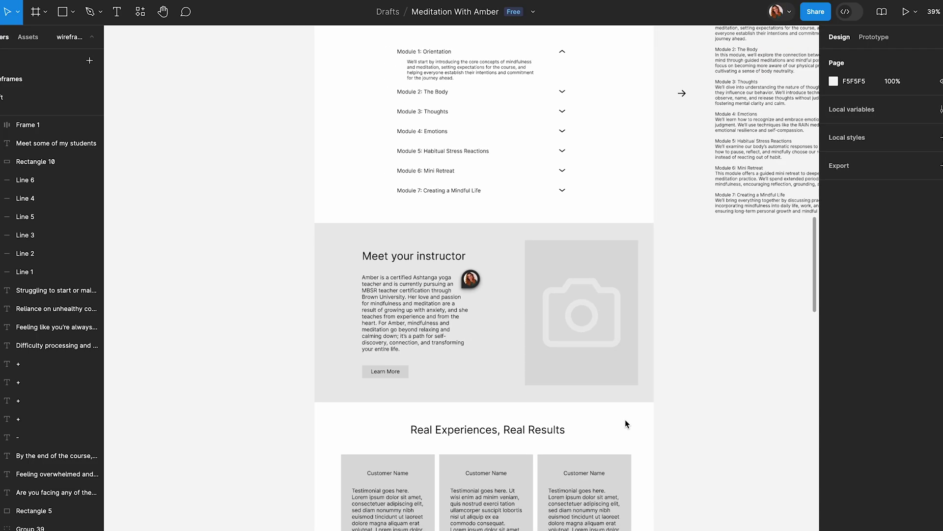
scroll(589, 403, "down", 5)
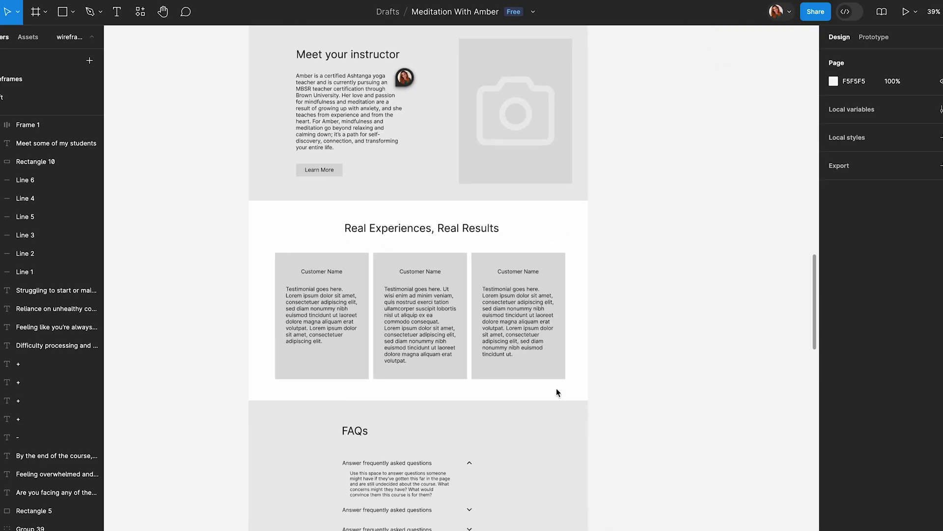
Step: Scroll through the homepage wireframe and on to the styled homepage mockup
scroll(556, 388, "down", 5)
scroll(546, 340, "down", 5)
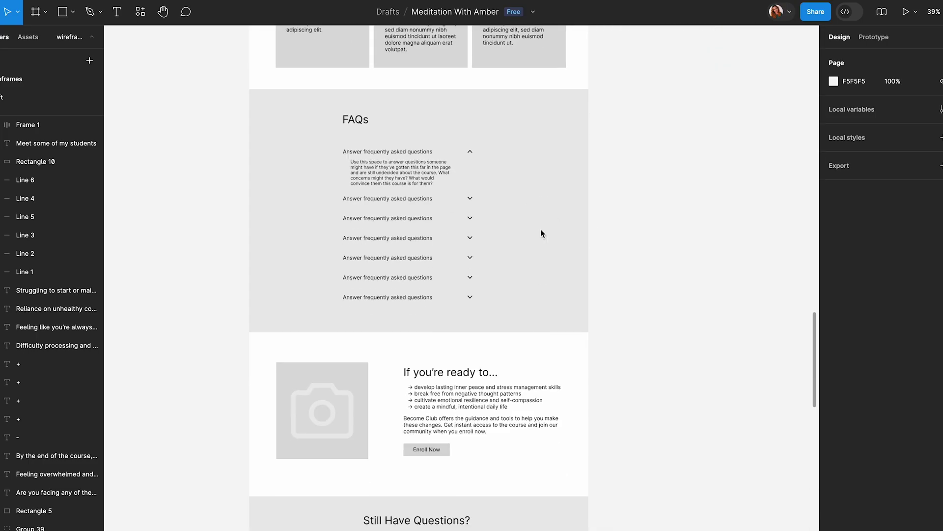
scroll(503, 324, "down", 5)
scroll(503, 324, "down", 8)
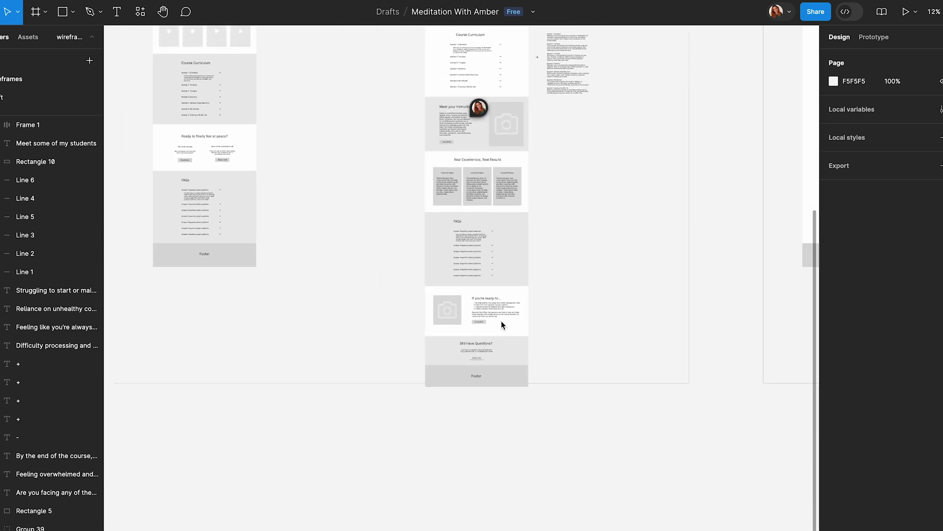
scroll(397, 267, "up", 10)
scroll(397, 267, "left", 4)
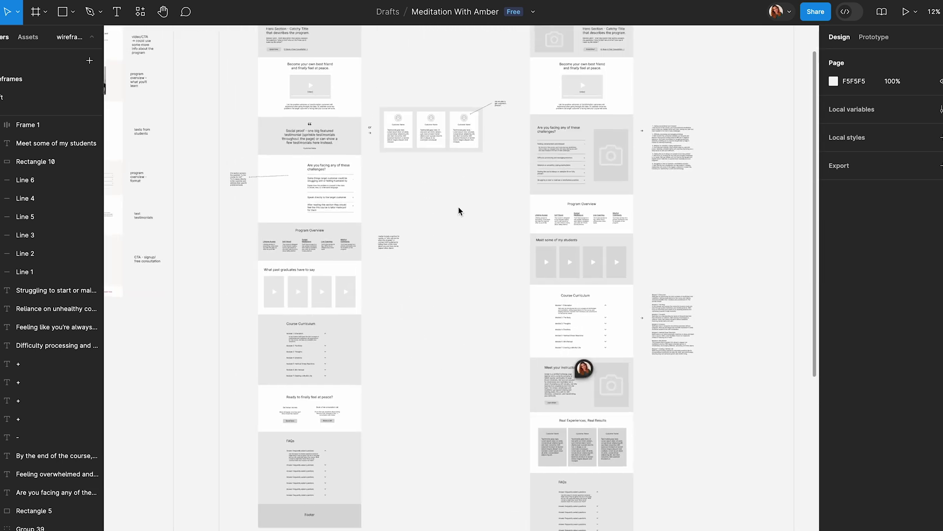
scroll(459, 295, "up", 3)
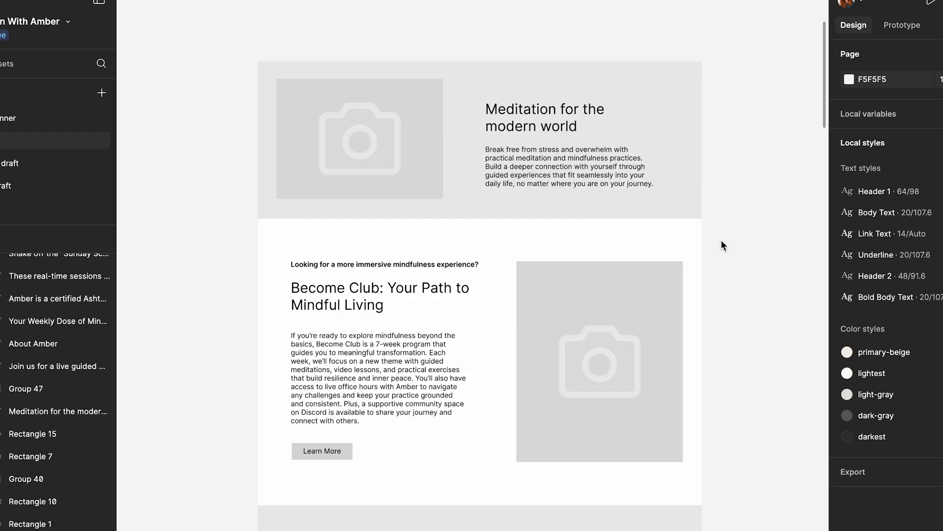
scroll(722, 241, "down", 5)
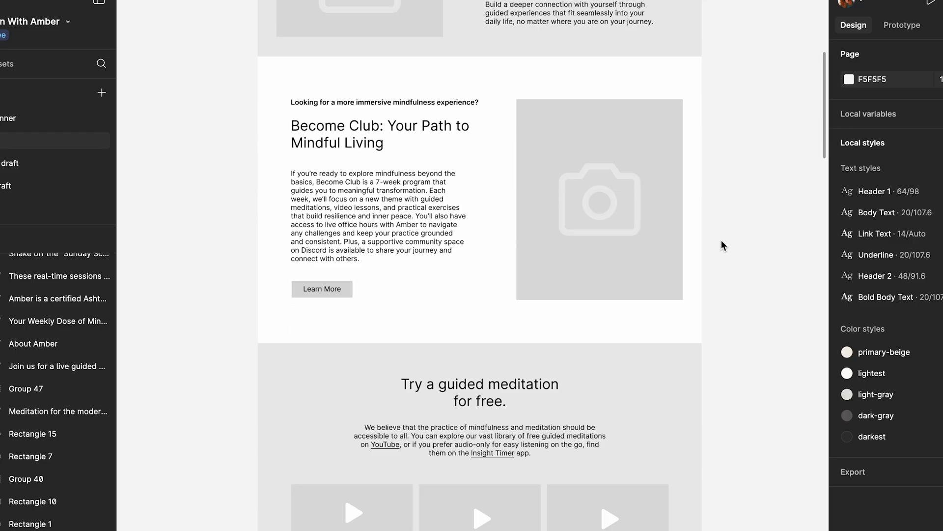
scroll(721, 241, "down", 5)
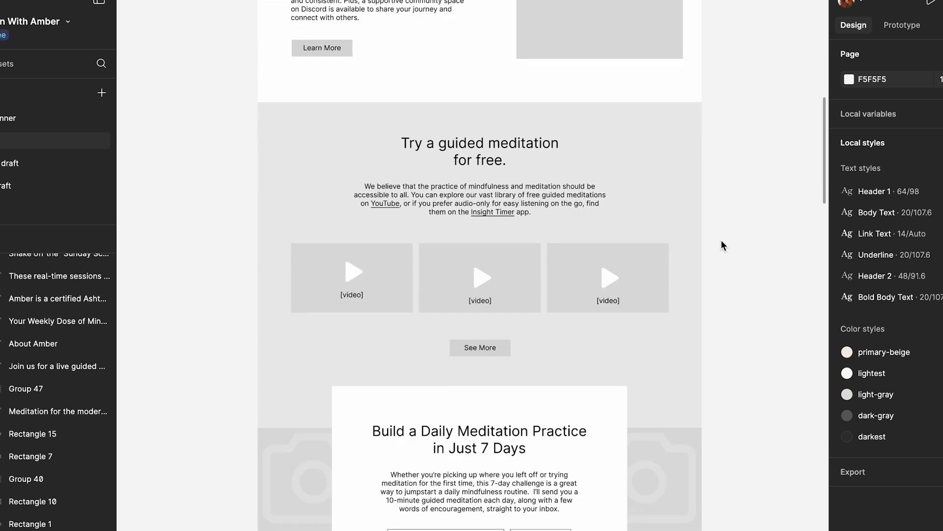
scroll(721, 240, "down", 10)
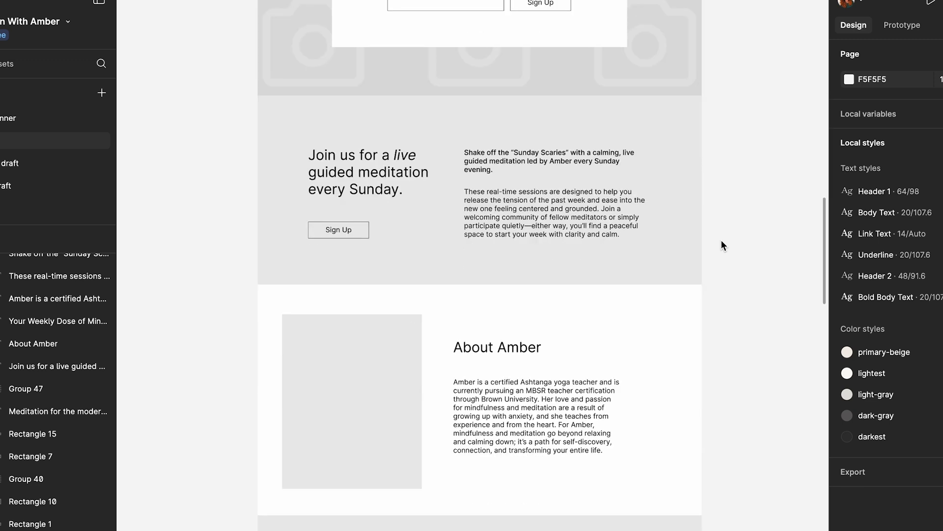
scroll(722, 240, "down", 4)
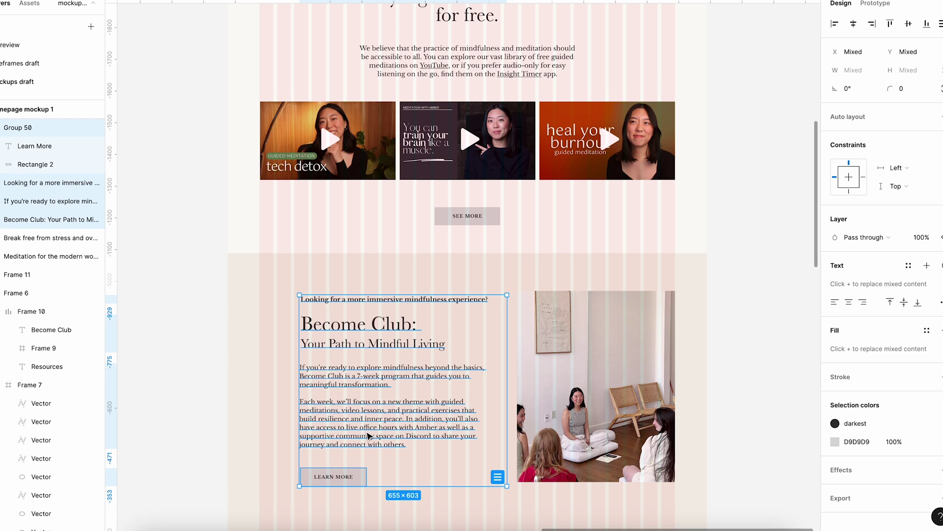
Step: Hide the column layout grid on the homepage mockup 1 frame
scroll(467, 295, "up", 8)
left_click(617, 316)
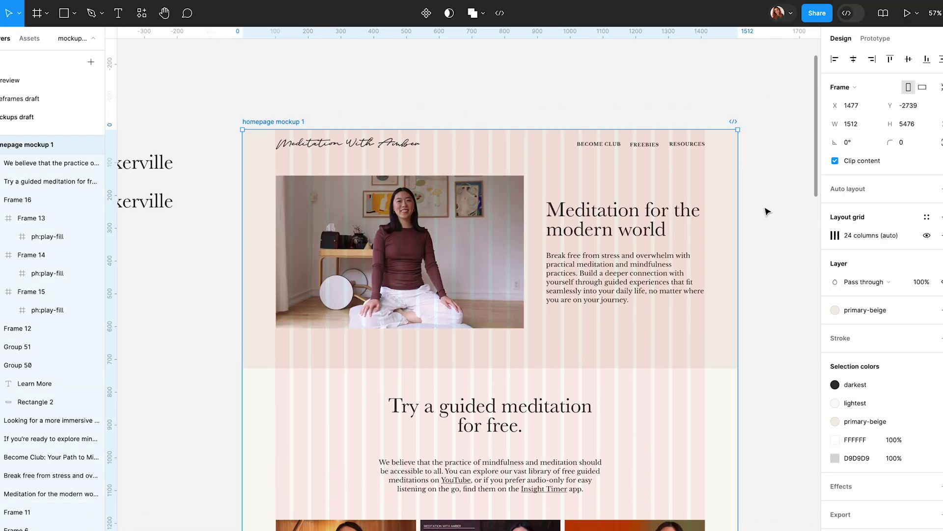
key("ctrl+g")
scroll(665, 272, "up", 2)
scroll(666, 272, "down", 5)
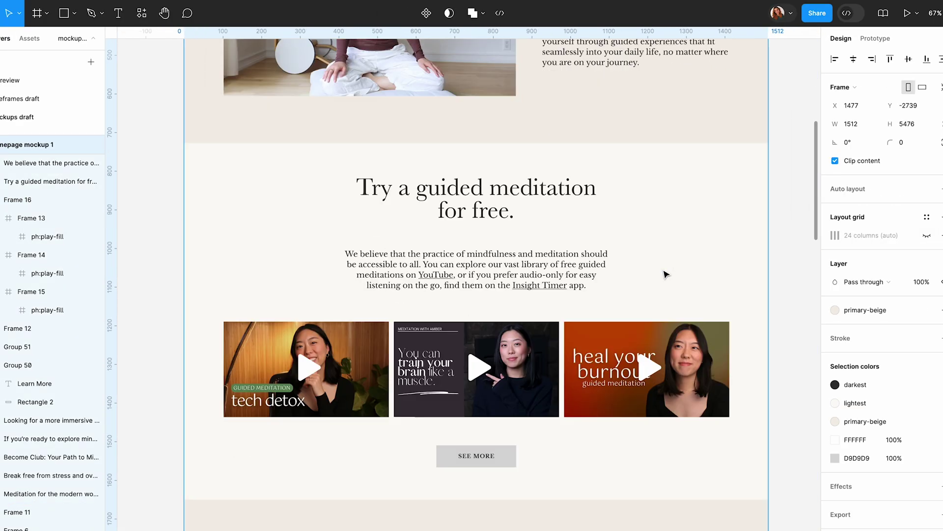
scroll(665, 274, "down", 6)
scroll(392, 323, "down", 5)
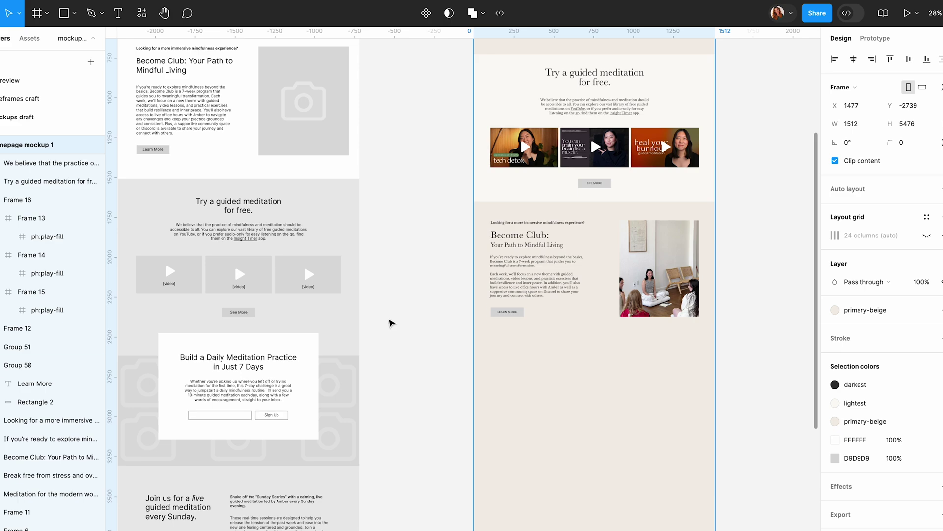
scroll(391, 322, "up", 5)
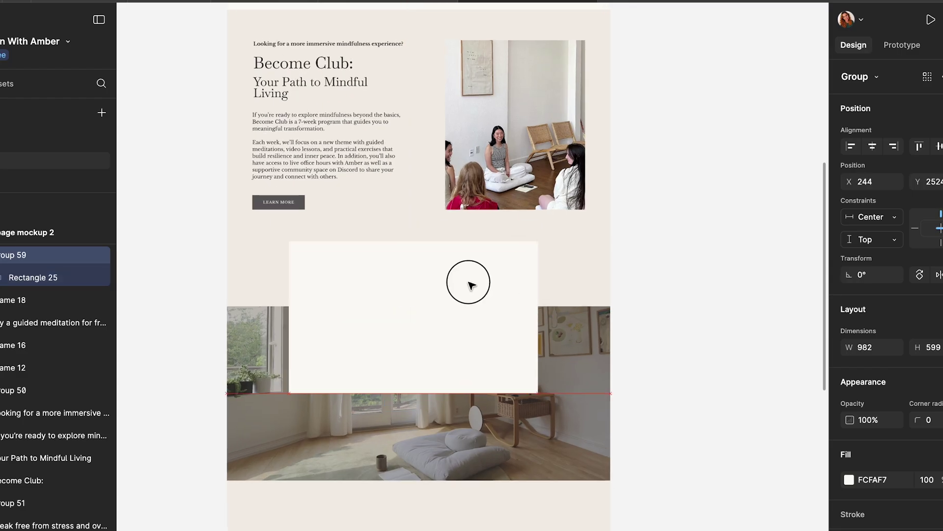
Step: Copy the 'Your Path to Mindful Living' subheading into the white box, retitled 'Build a Daily Meditation Practice'
left_click_drag(472, 284, 462, 294)
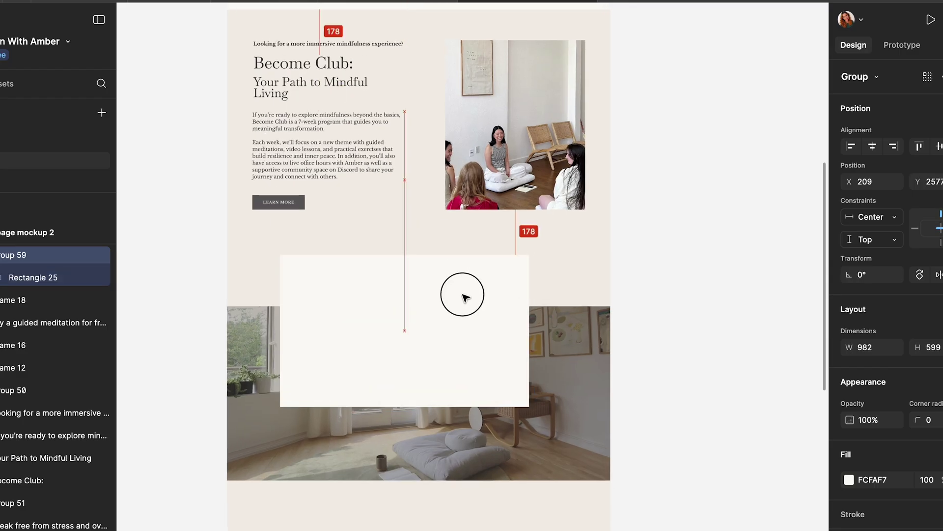
left_click(678, 354)
scroll(430, 385, "up", 3)
left_click_drag(292, 71, 450, 339)
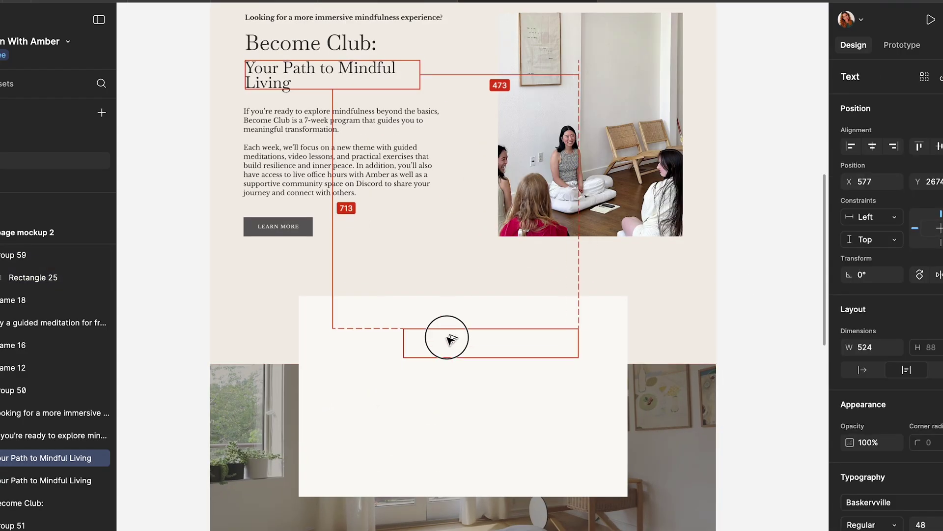
left_click(437, 345)
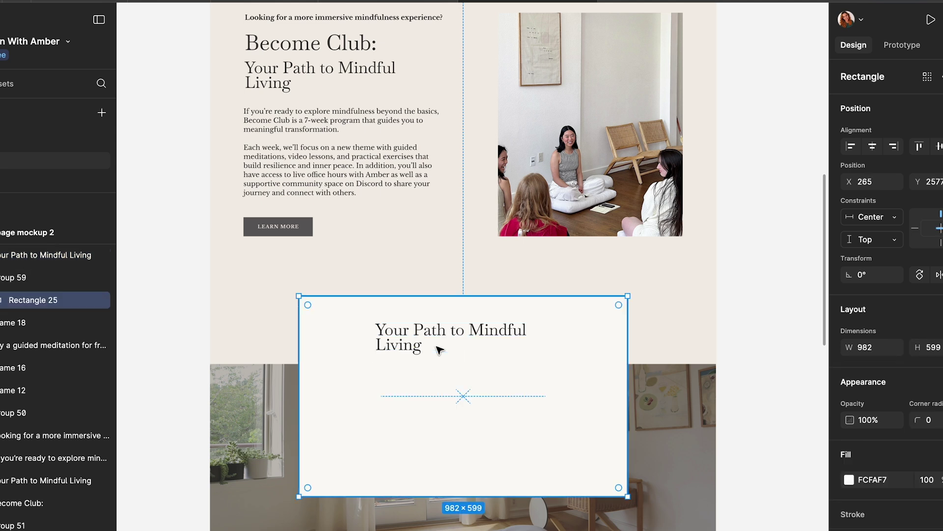
type("Build a Daily Meditation Practice in Just 7 Days")
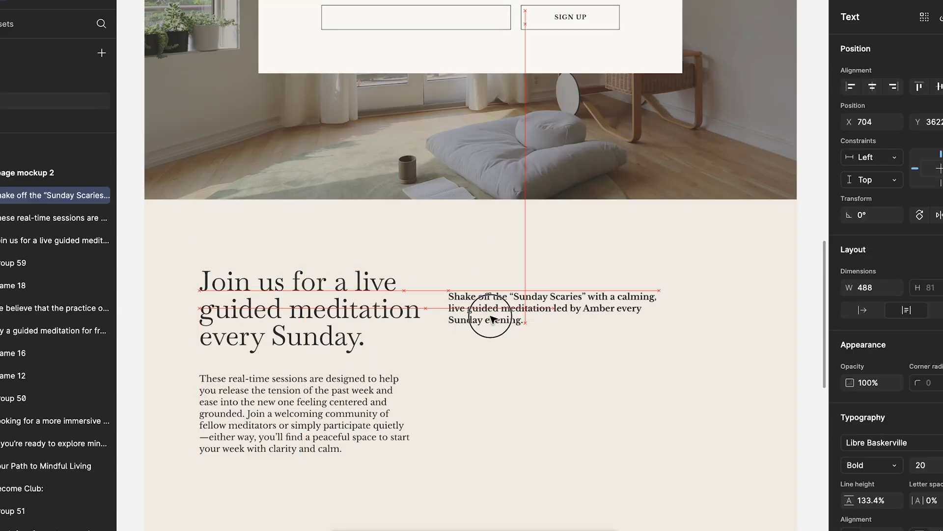
key("Escape")
key("Escape")
Step: Copy the 7-day box's SIGN UP button beneath the Sunday intro text
left_click(569, 18)
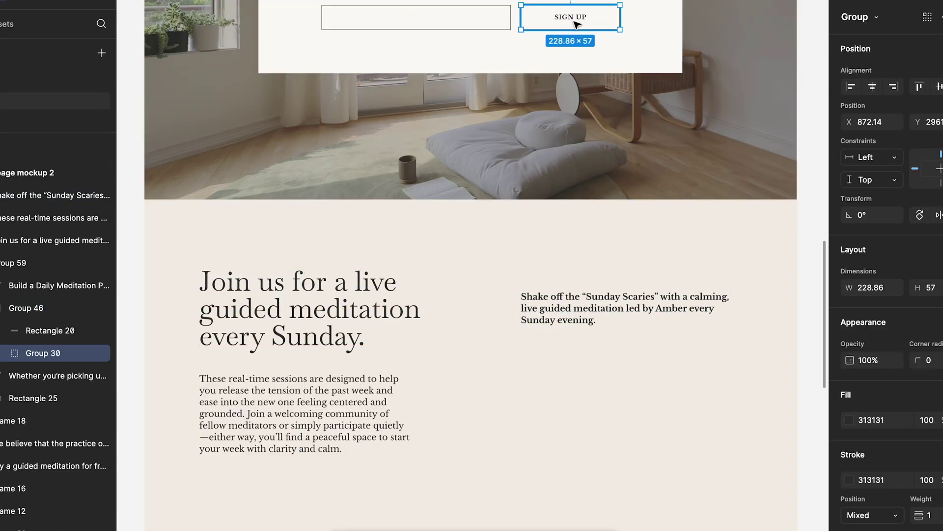
left_click_drag(576, 23, 632, 376)
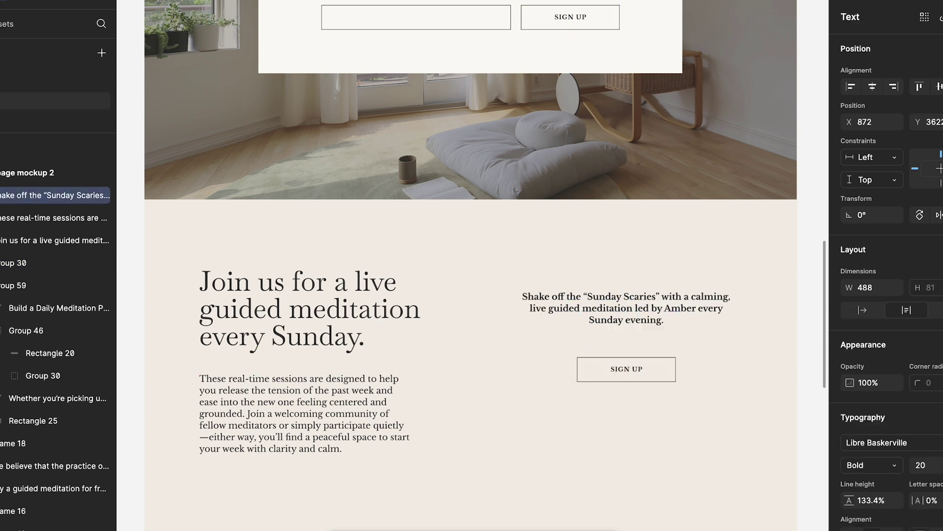
left_click(654, 384)
scroll(654, 384, "down", 2)
scroll(658, 364, "right", 1)
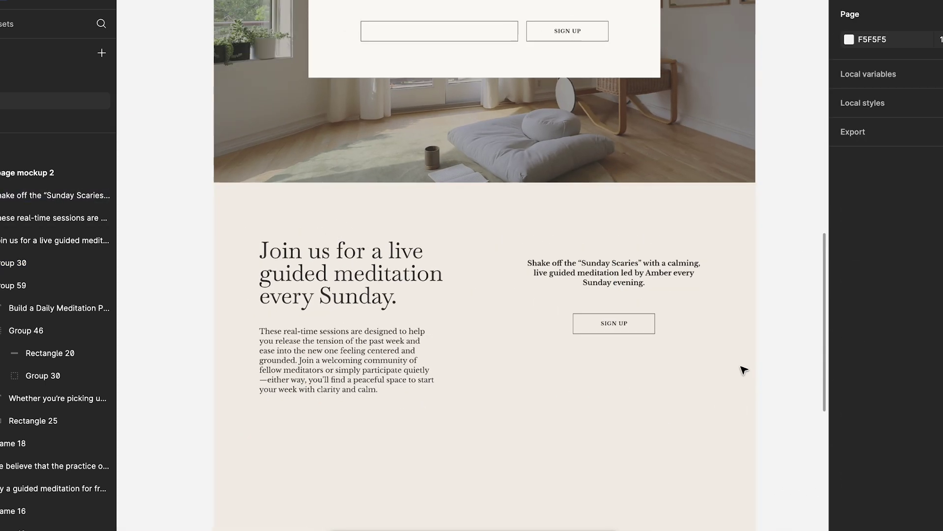
scroll(745, 370, "down", 5)
Step: Duplicate the homepage mockup 2 frame and rearrange the Sunday section's 'These real-time sessions' paragraph
left_click(452, 21)
key("Escape")
scroll(473, 446, "up", 5)
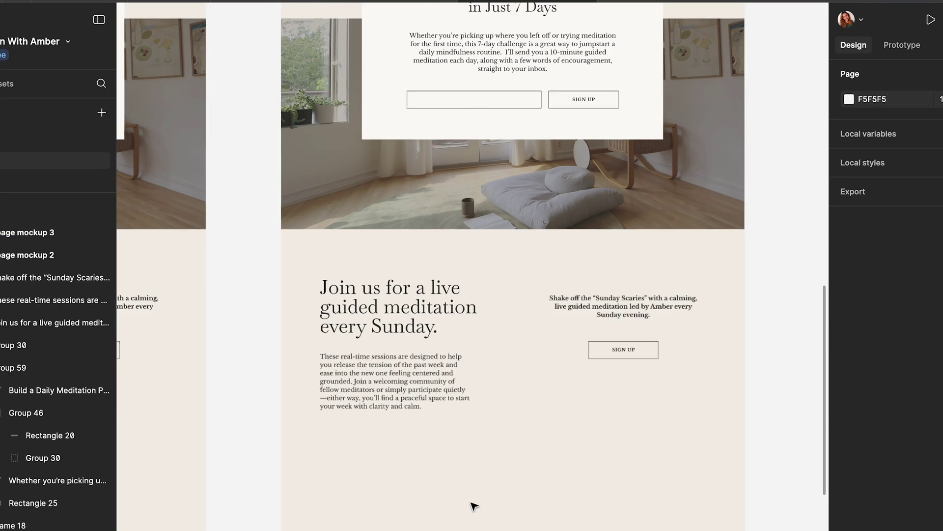
left_click(406, 406)
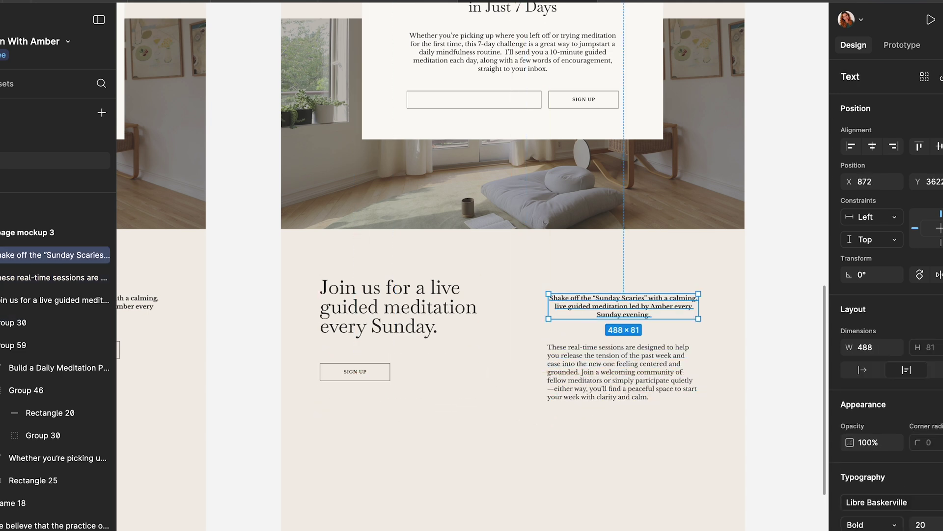
left_click(711, 472)
scroll(711, 471, "up", 3)
left_click(617, 443)
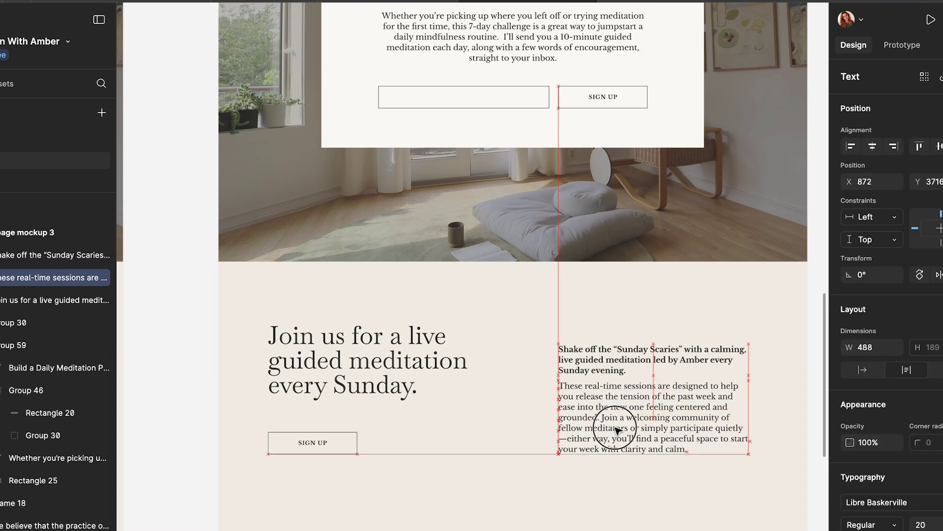
left_click(501, 501)
Step: Review the comment on the side-by-side mockups, then bring the high-fidelity homepage mockup into view
left_click(375, 385)
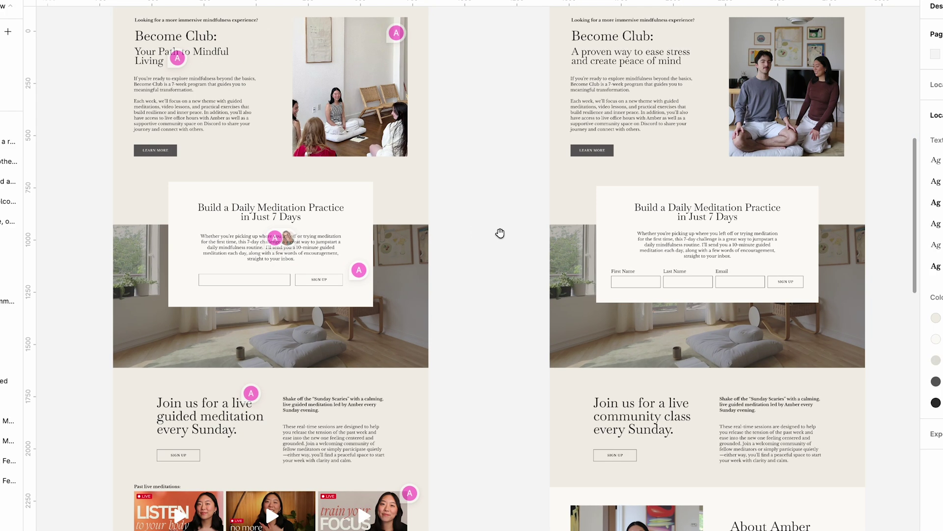
scroll(501, 232, "down", 3)
scroll(501, 232, "right", 4)
left_click_drag(351, 378, 529, 290)
left_click(249, 159)
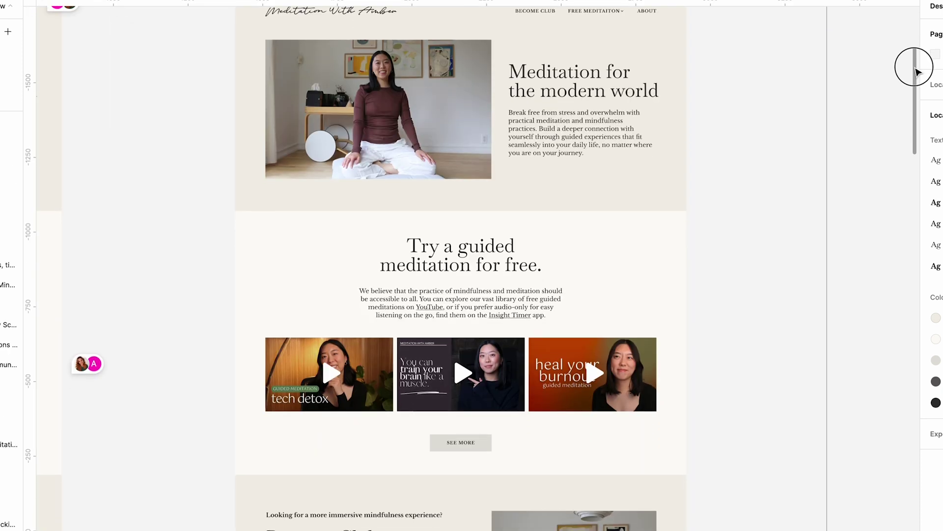
scroll(912, 72, "down", 5)
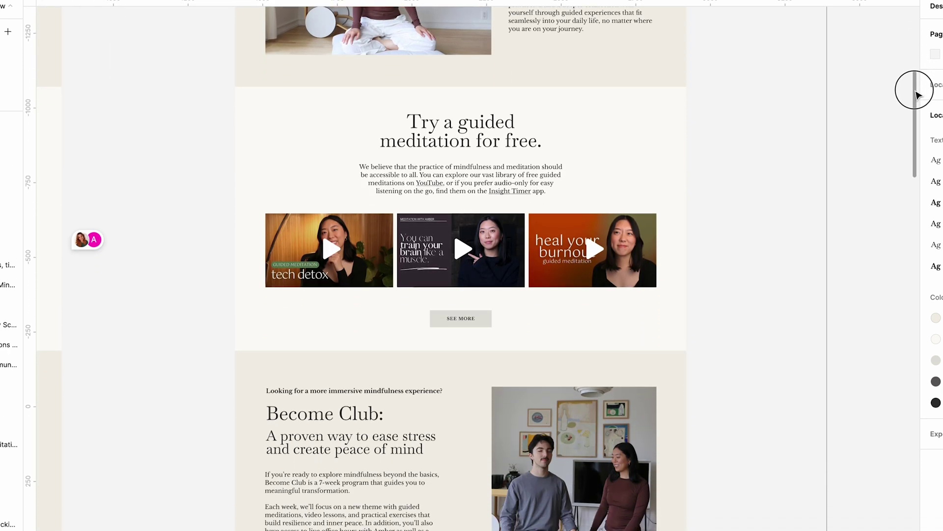
left_click_drag(916, 93, 921, 275)
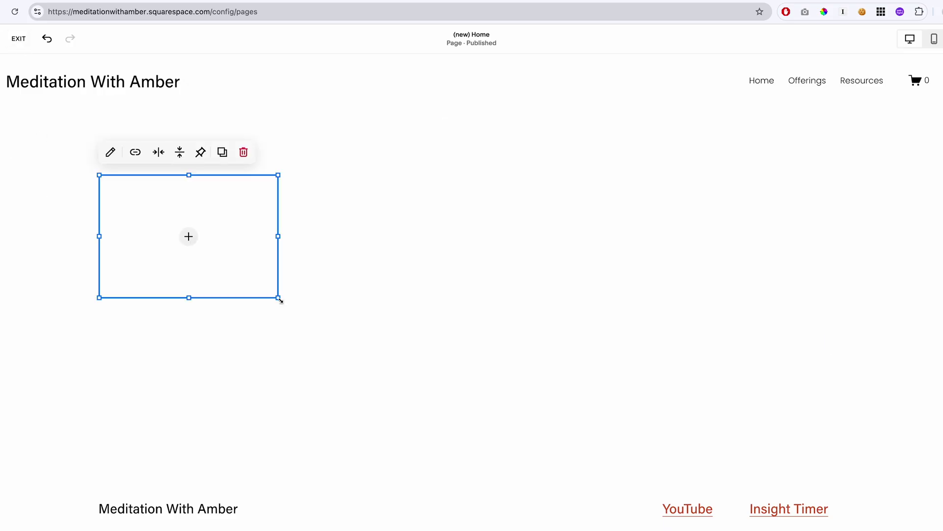
Step: Fill the enlarged image block with a photo, add a text block beside it, and place the video below
left_click_drag(280, 299, 403, 362)
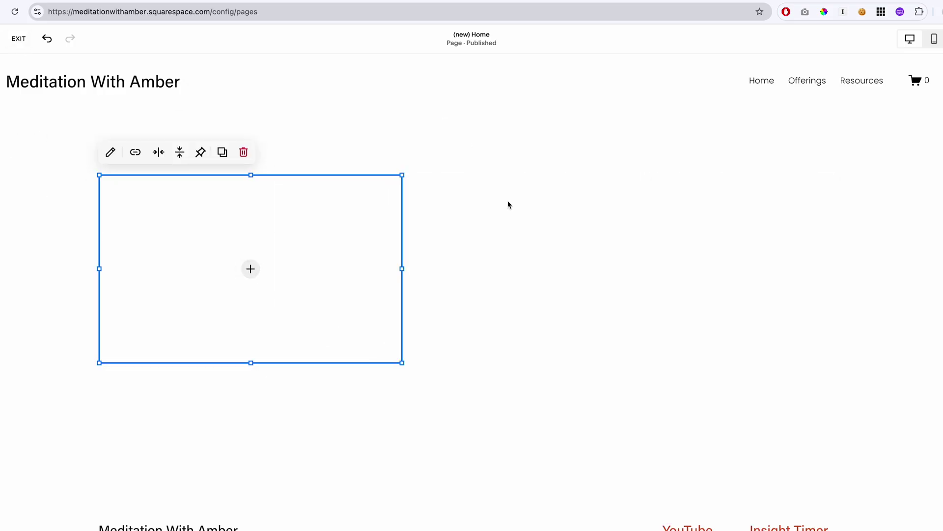
left_click(250, 267)
left_click(655, 359)
left_click(18, 128)
left_click(118, 84)
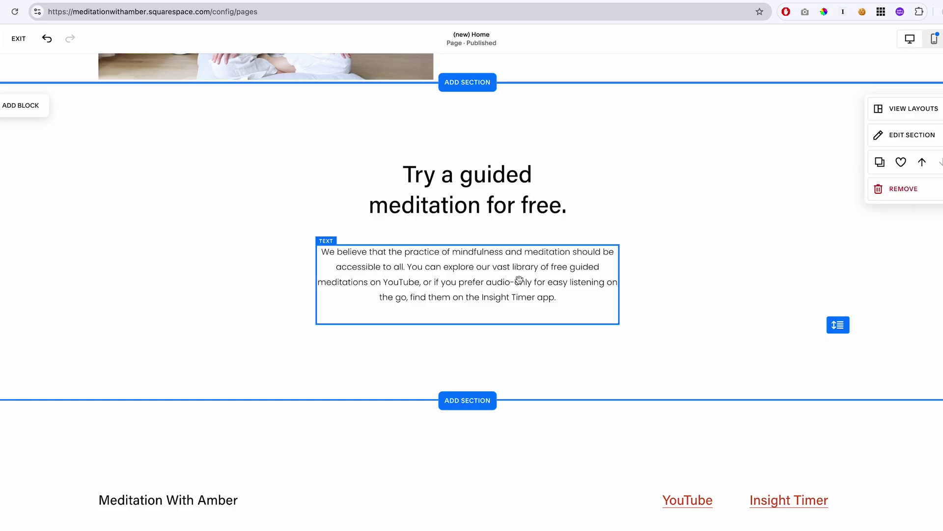
double_click(401, 280)
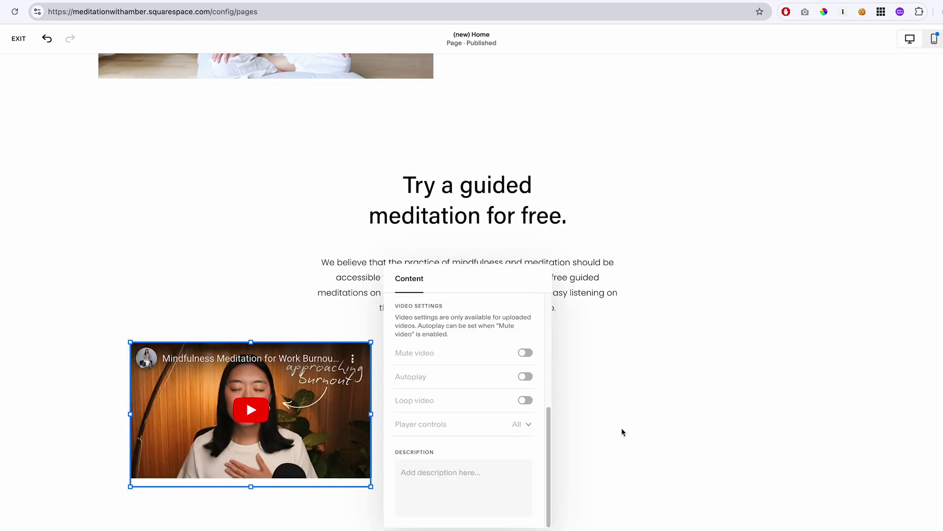
left_click_drag(305, 454, 658, 424)
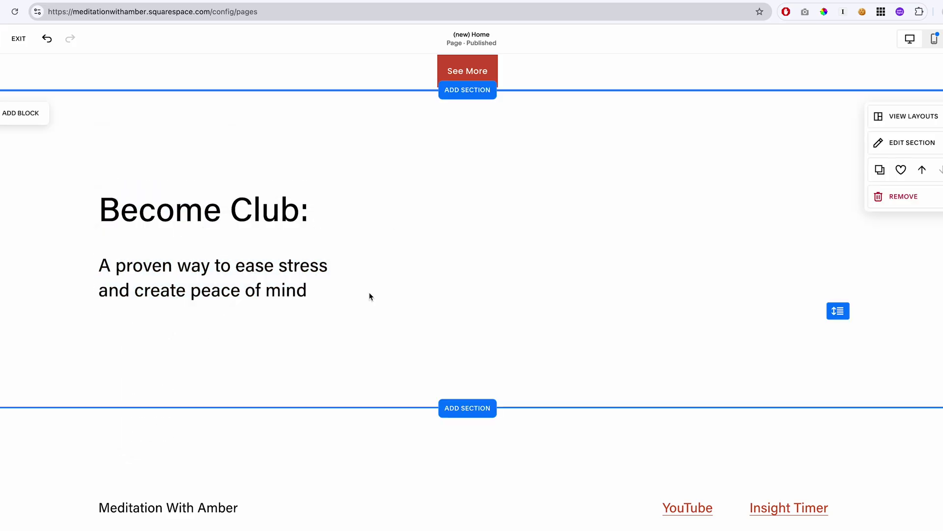
Step: Position the Become Club heading and restyle its tagline as one line above it
left_click_drag(231, 214, 435, 248)
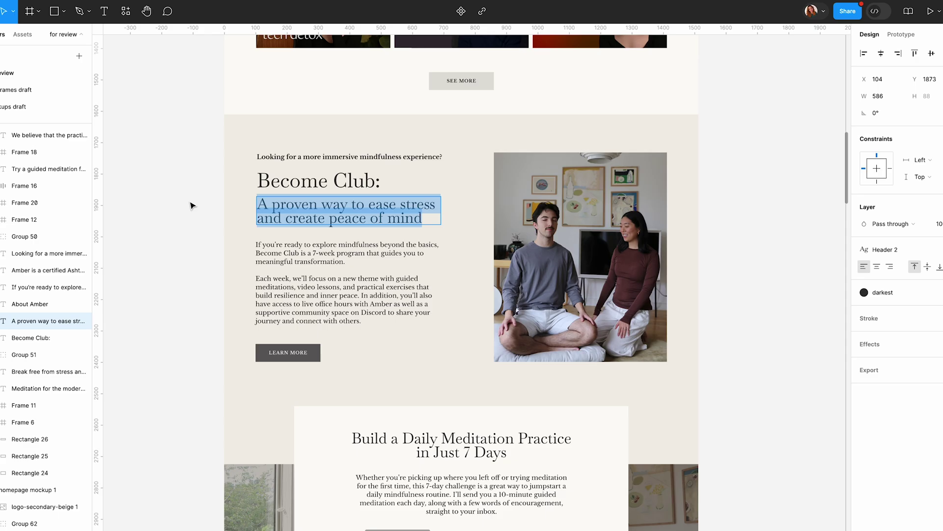
left_click(501, 224)
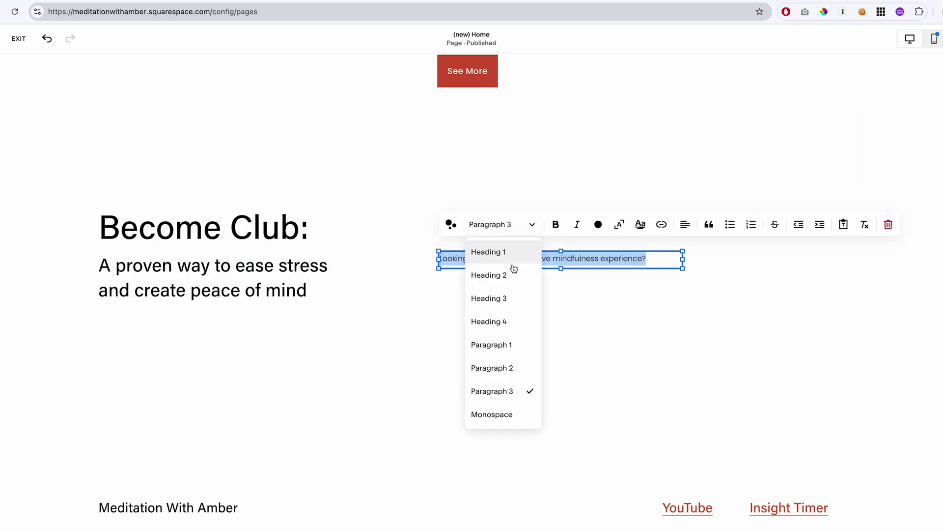
left_click_drag(681, 283, 807, 275)
left_click(491, 224)
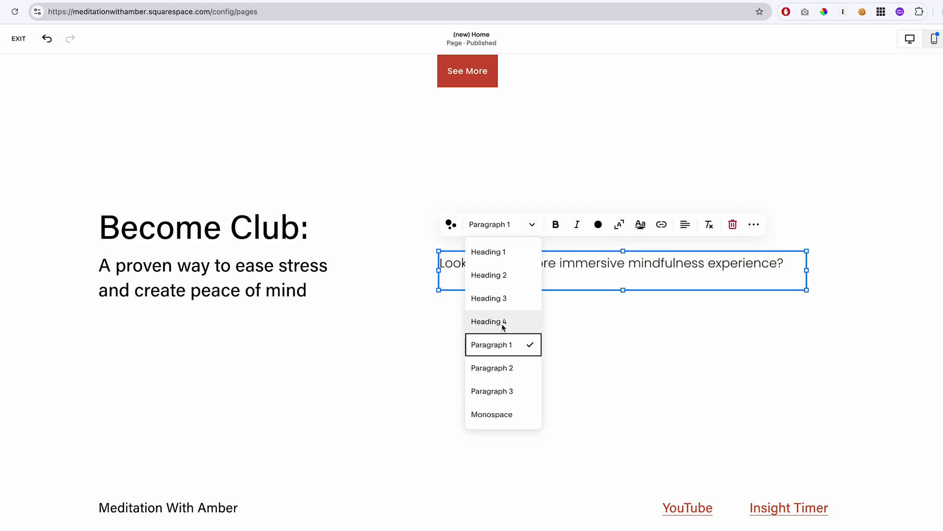
left_click(504, 323)
left_click_drag(654, 258, 326, 181)
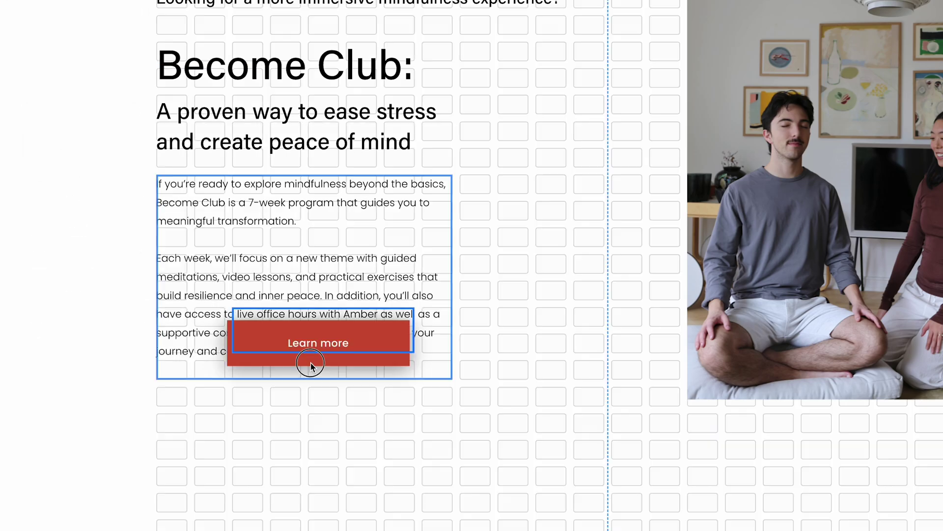
Step: Add a Learn more button below the body text and edit its settings
left_click_drag(225, 383, 224, 368)
left_click(171, 360)
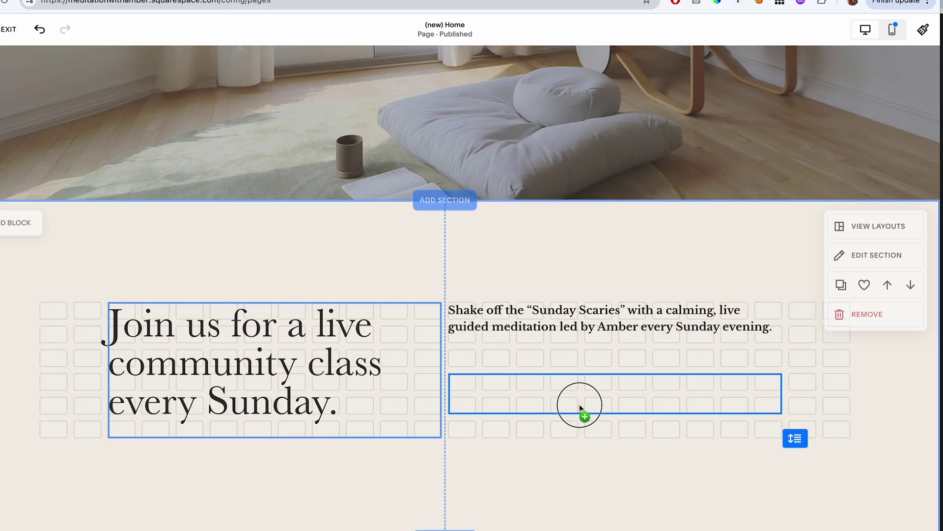
double_click(620, 372)
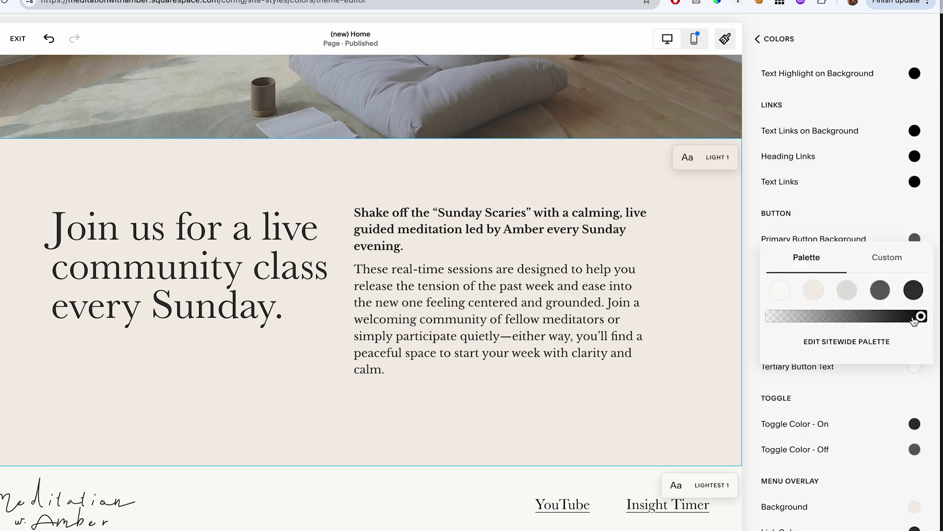
Step: Set the primary button background colour and adjust the sign-up button's margin in DevTools
left_click(914, 289)
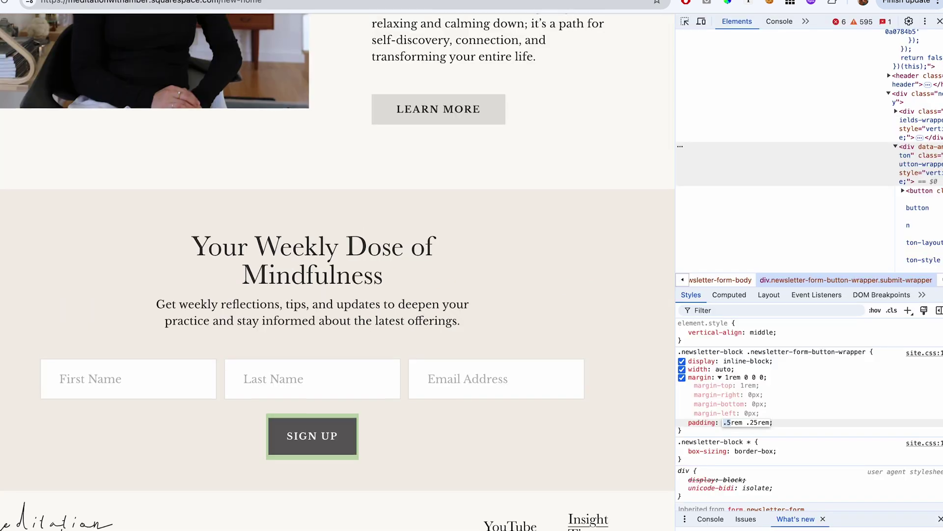
left_click(730, 379)
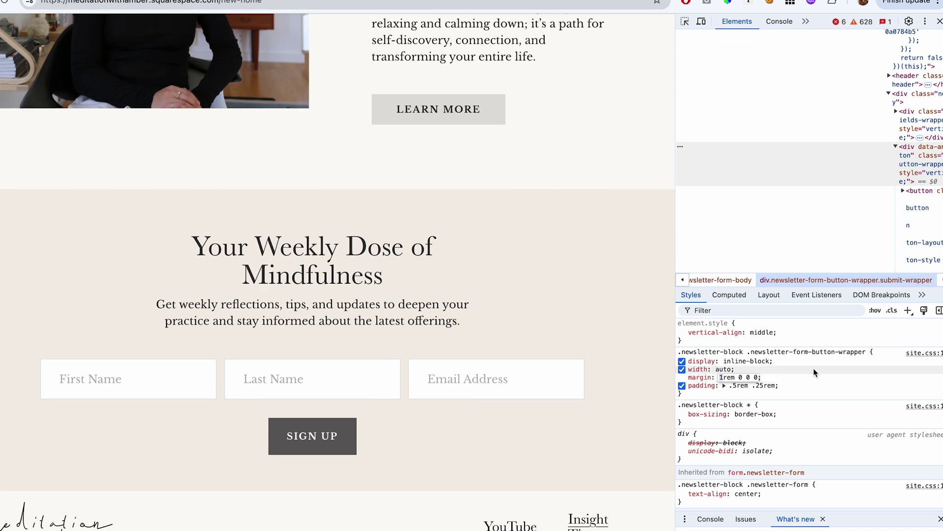
left_click(908, 209)
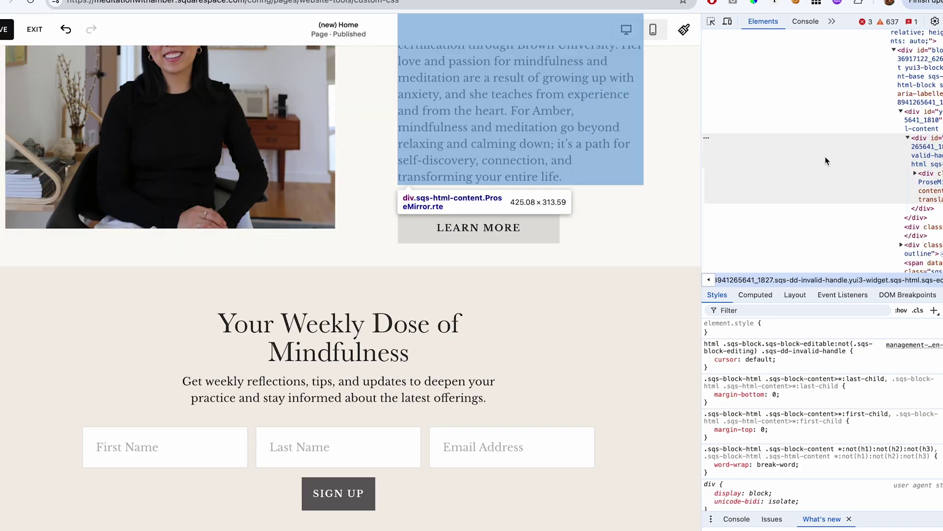
Step: Attach a link to the footer logo image
left_click(683, 32)
left_click(486, 40)
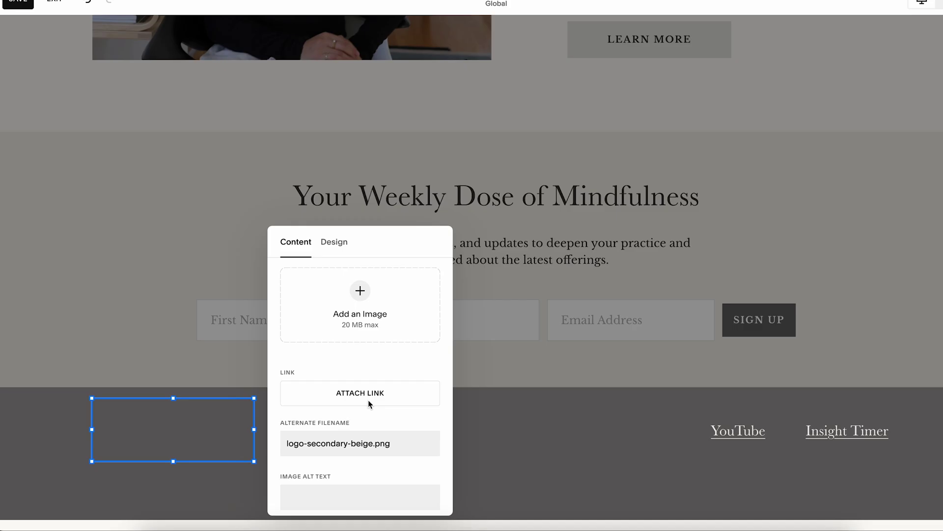
left_click(367, 400)
left_click(196, 470)
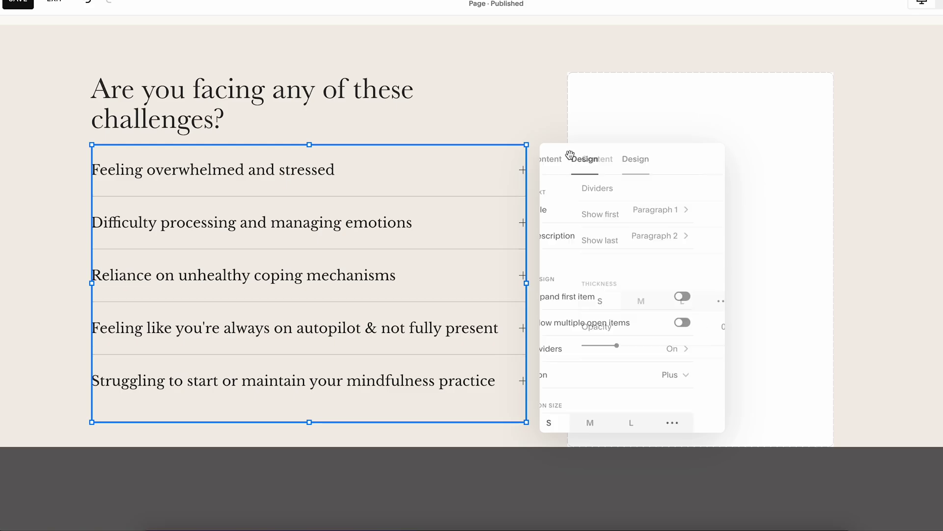
Step: Set the challenges accordion's row padding to custom: 24px top, 15px bottom
scroll(577, 364, "down", 4)
left_click(693, 366)
left_click_drag(600, 413, 629, 412)
scroll(604, 383, "down", 2)
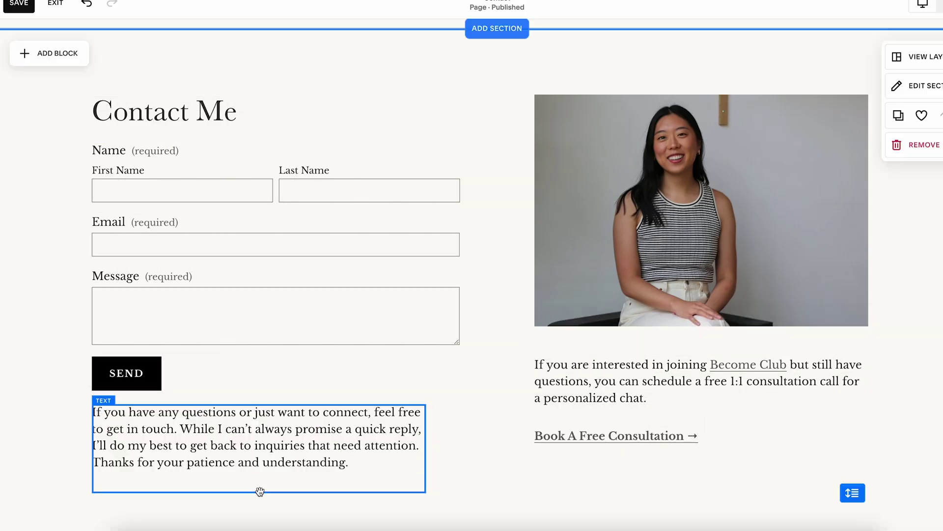
Step: In the mobile layout, move the LEARN MORE button to a new grid position
left_click(317, 243)
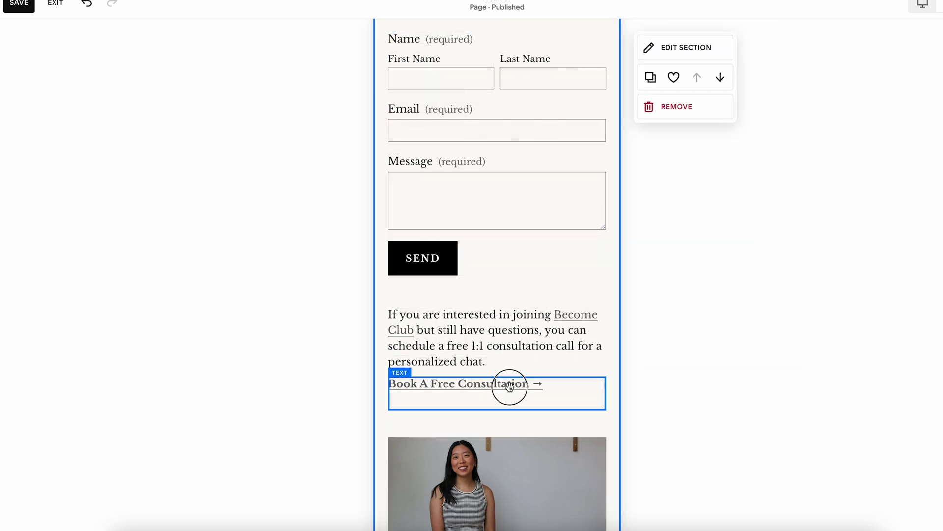
scroll(618, 217, "up", 2)
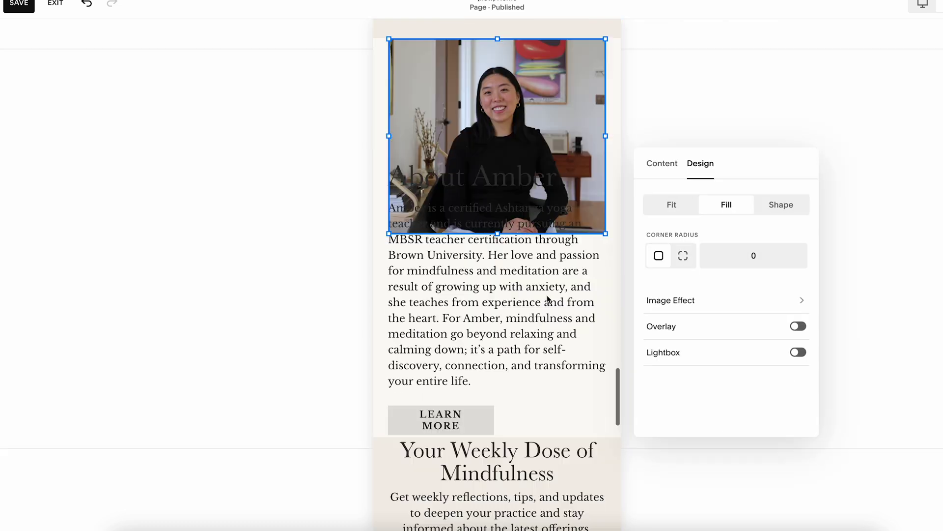
scroll(548, 298, "down", 2)
left_click(412, 344)
left_click_drag(498, 407, 512, 281)
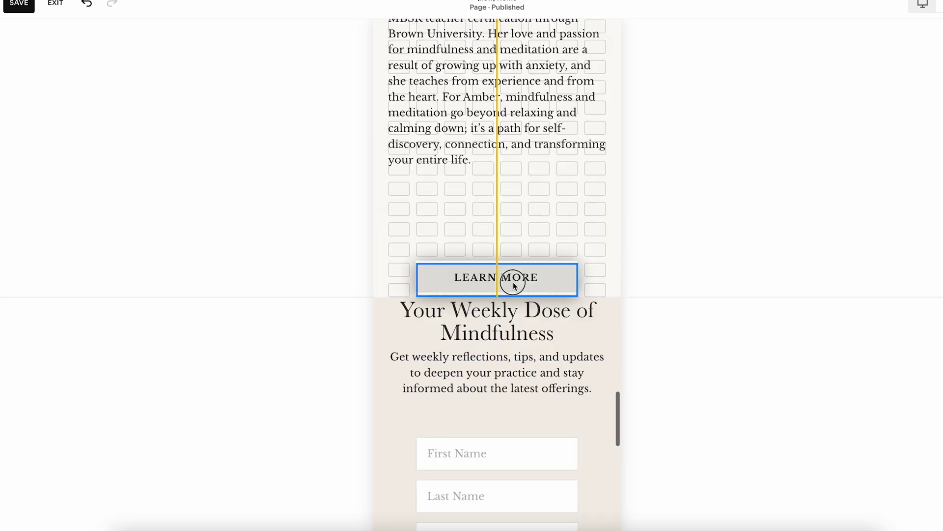
Step: Centre the About Amber heading directly beneath the photo
scroll(516, 295, "up", 5)
left_click(536, 285)
scroll(516, 439, "up", 1)
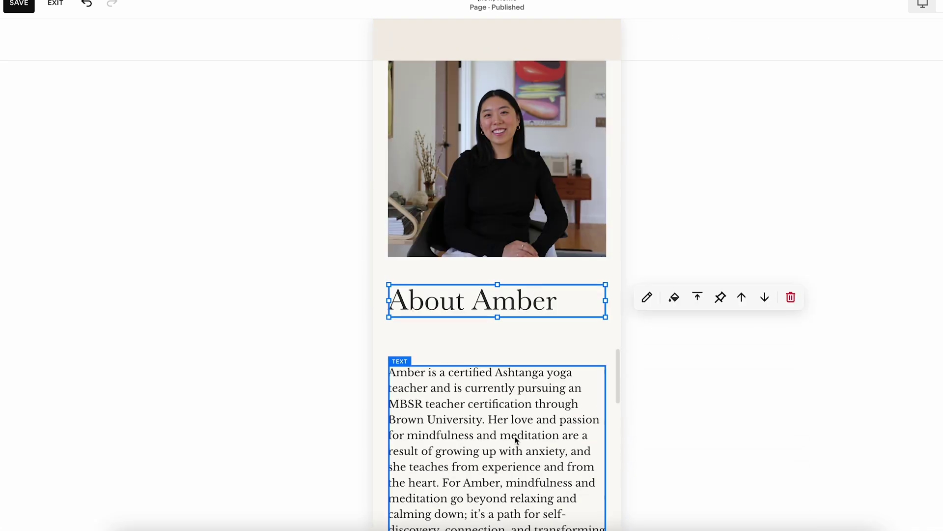
left_click(538, 221)
scroll(538, 221, "down", 4)
left_click(509, 162)
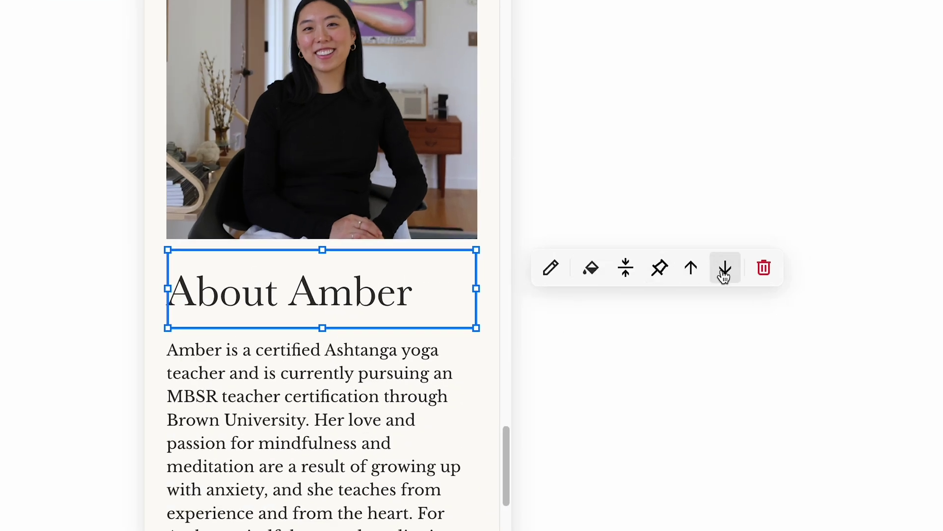
left_click(561, 276)
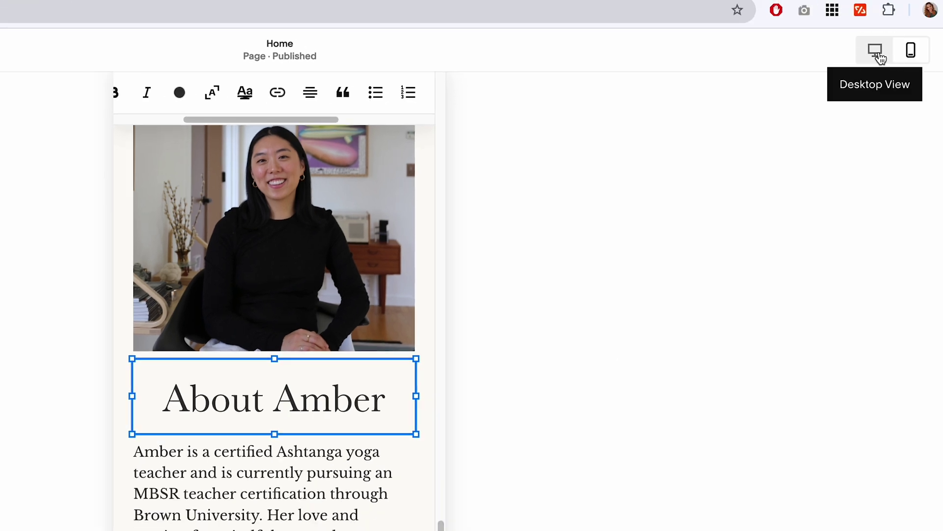
Step: Left-align the About Amber heading in the desktop layout
left_click(880, 58)
left_click(561, 216)
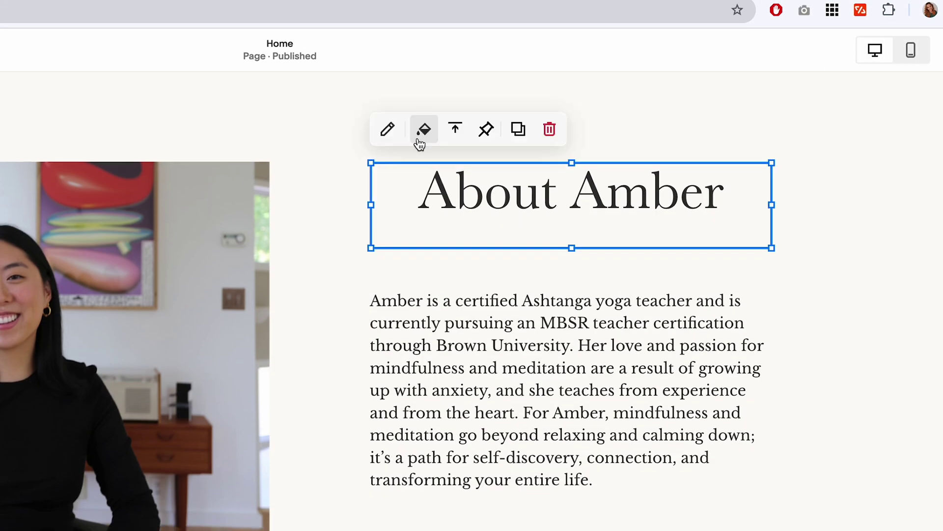
left_click(388, 129)
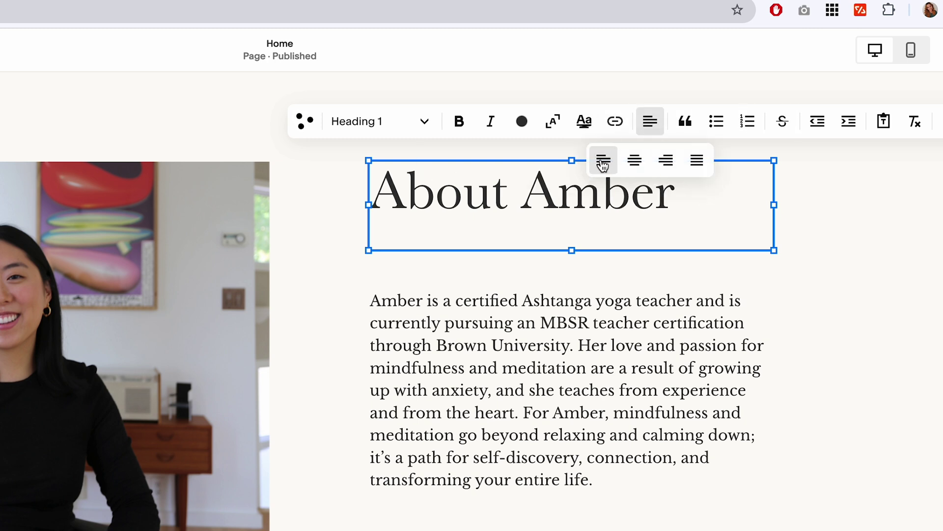
left_click(842, 209)
Step: Check the heading and LEARN MORE button in the mobile layout, then return to desktop
left_click(910, 51)
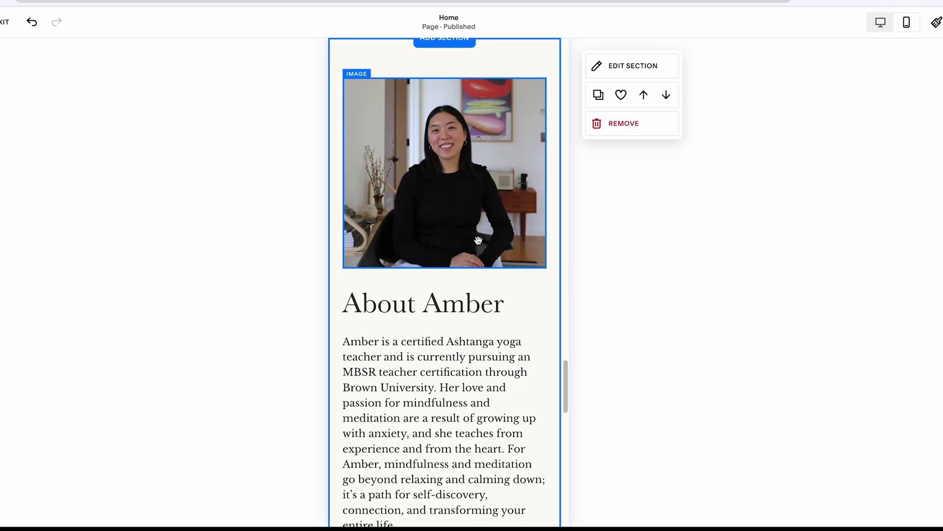
scroll(479, 240, "down", 5)
left_click(468, 363)
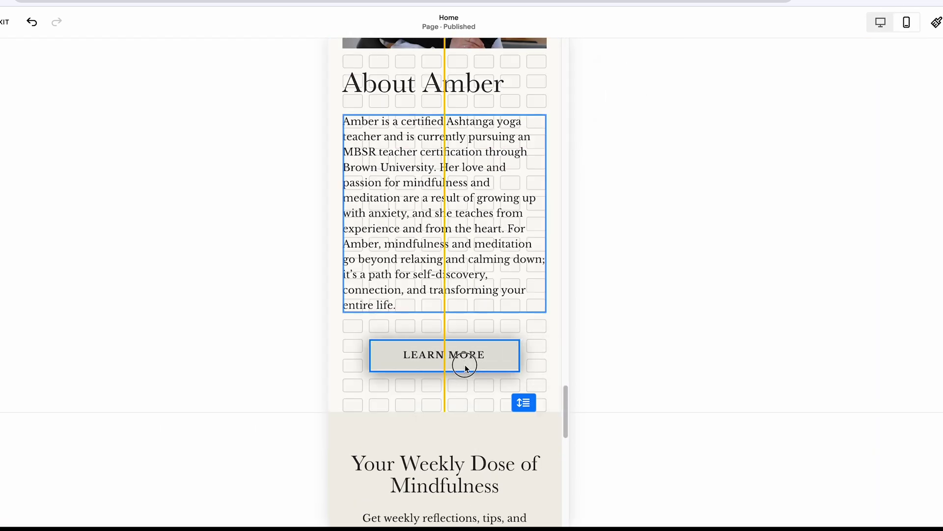
left_click(881, 22)
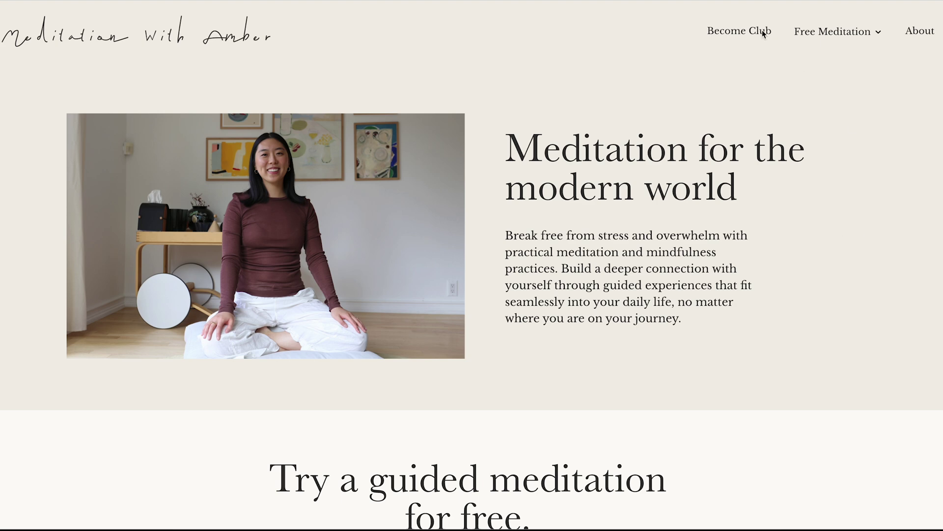
scroll(778, 334, "down", 12)
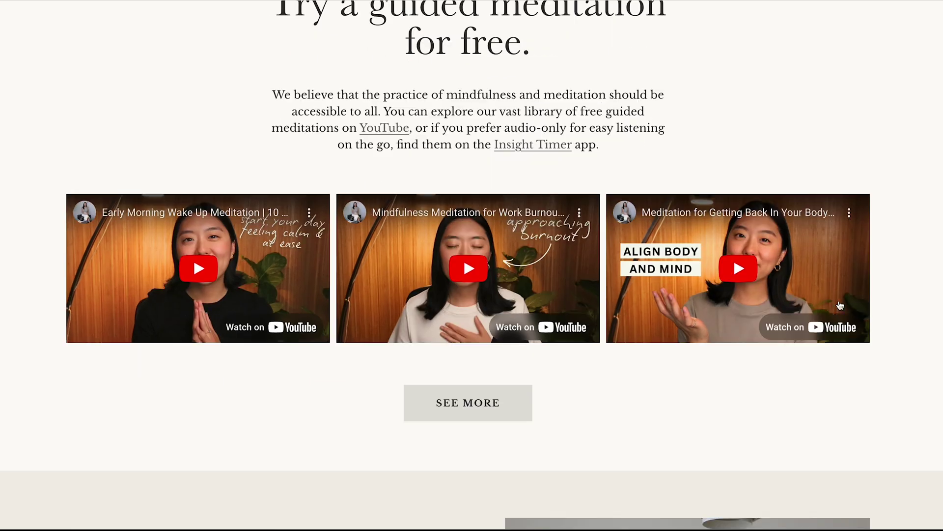
scroll(867, 336, "down", 5)
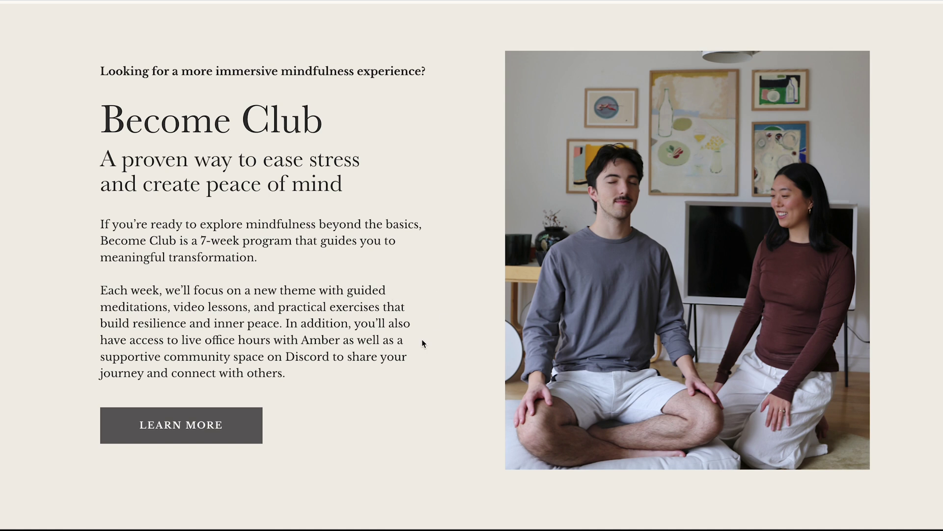
scroll(920, 286, "down", 9)
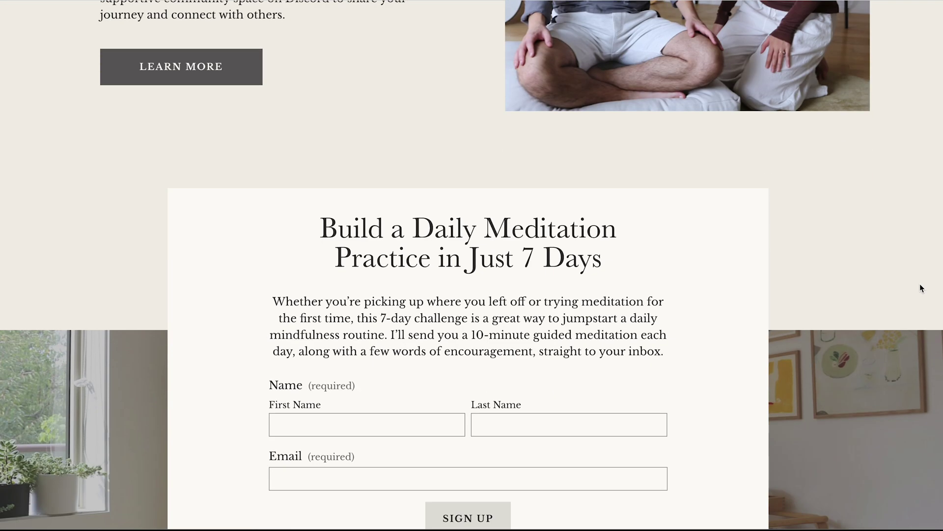
scroll(911, 204, "down", 9)
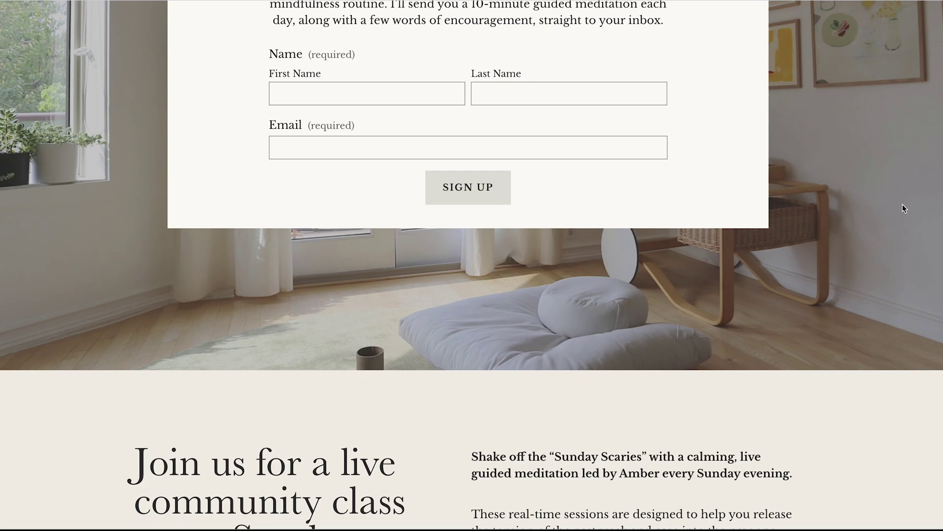
scroll(918, 230, "down", 7)
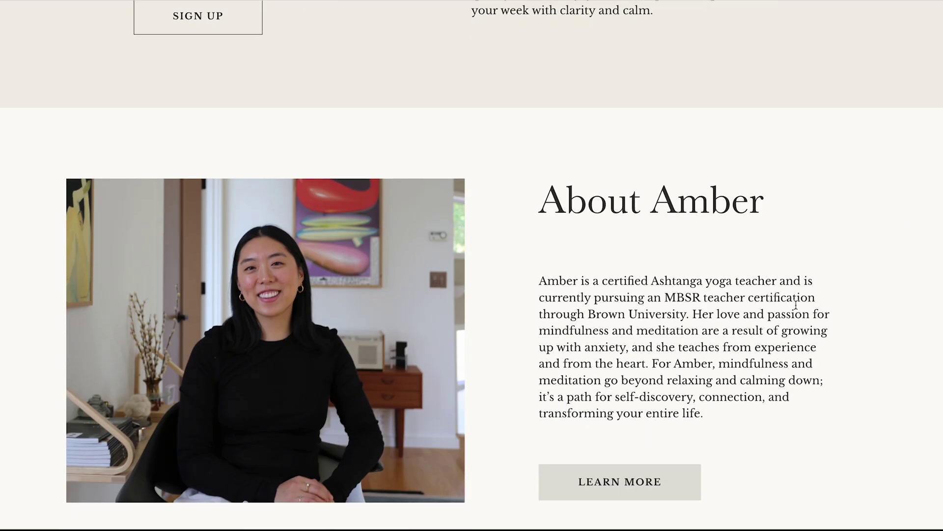
scroll(461, 269, "down", 3)
scroll(864, 279, "down", 7)
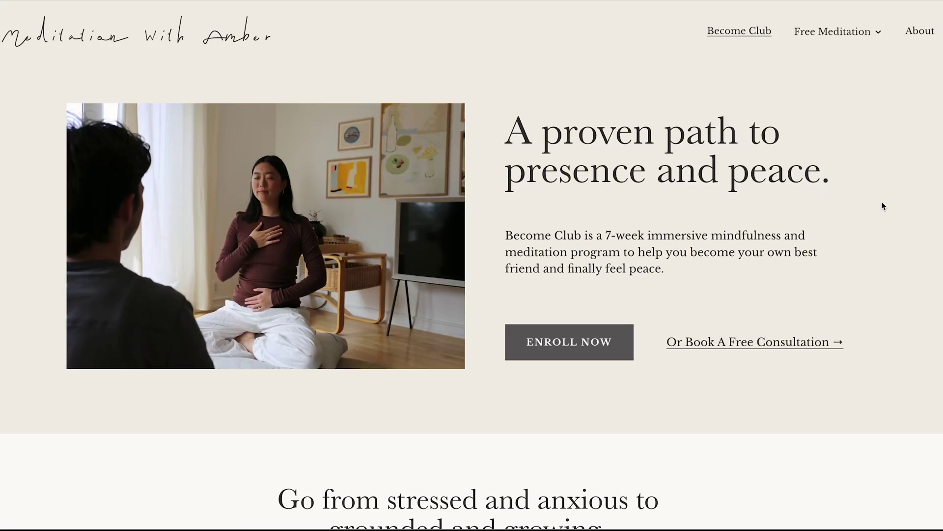
Step: Expand the 'Feeling overwhelmed and stressed' and 'Difficulty processing and managing emotions' answers
scroll(880, 218, "down", 7)
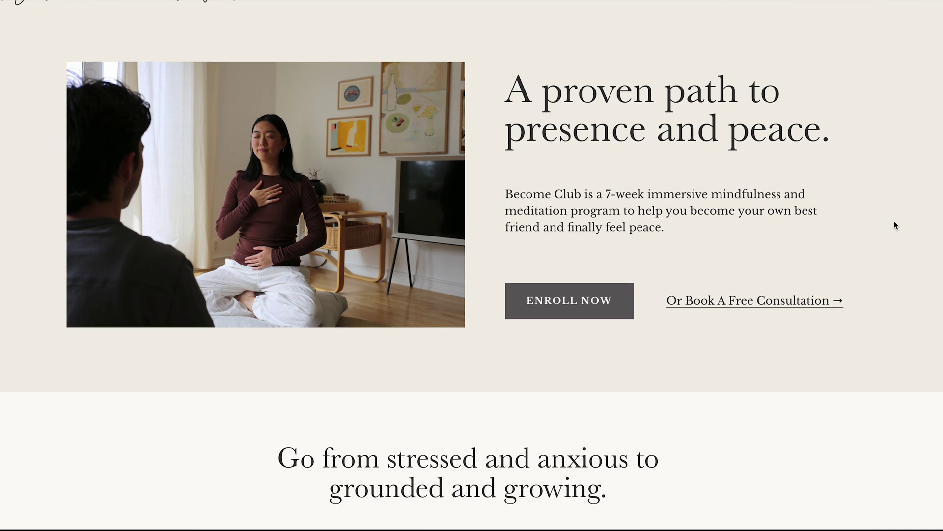
scroll(888, 264, "down", 10)
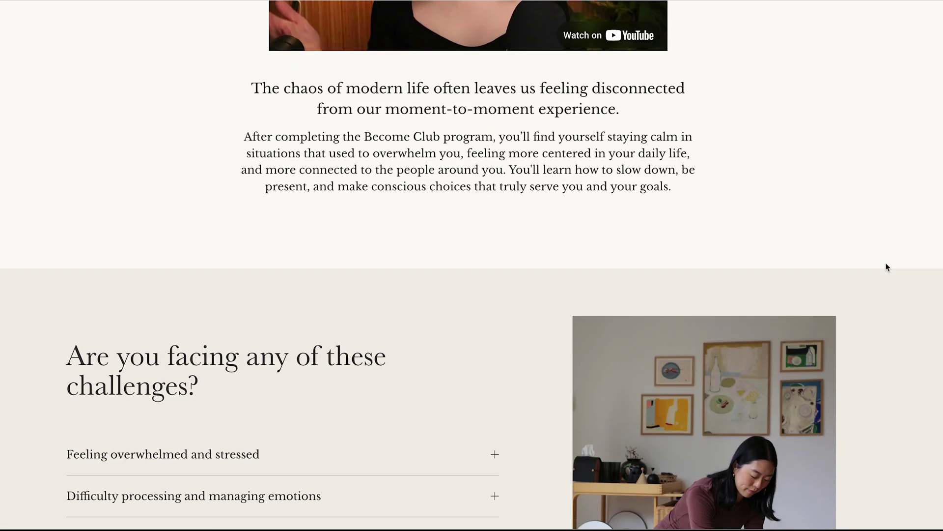
scroll(886, 267, "down", 1)
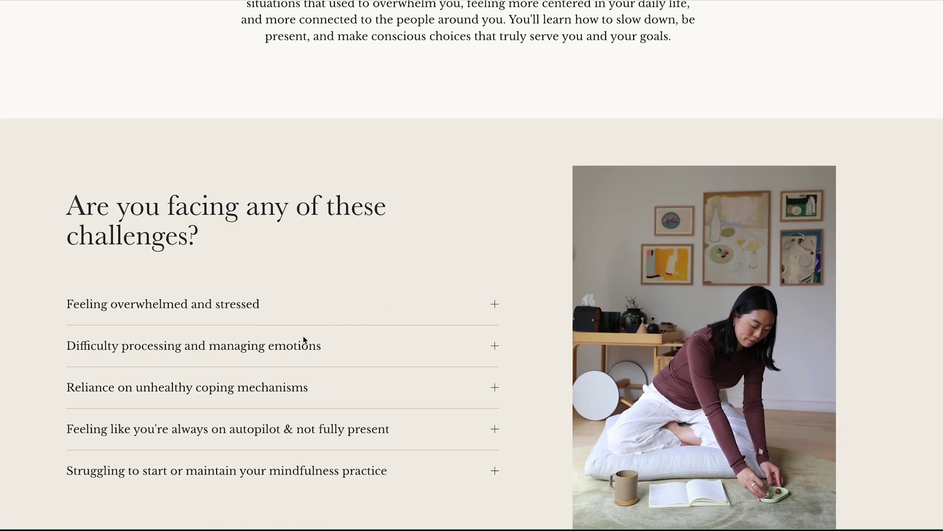
scroll(304, 339, "down", 2)
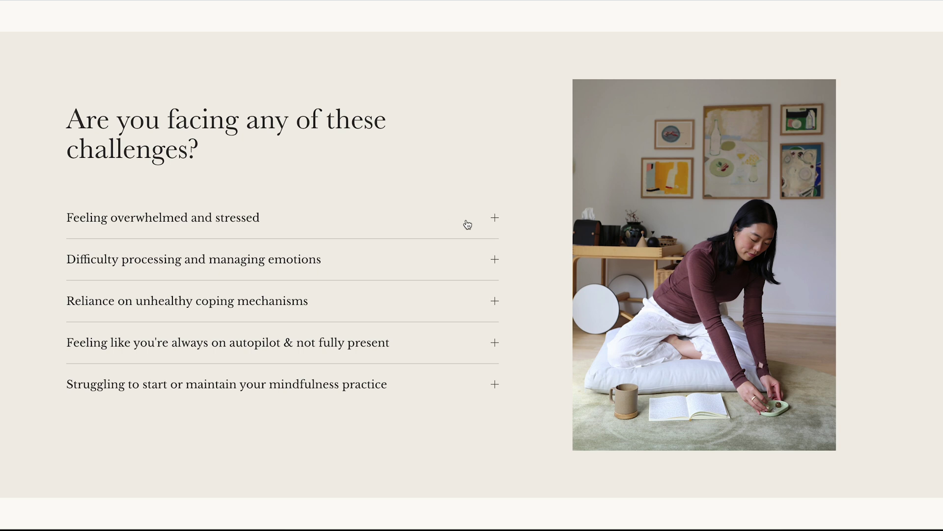
left_click(467, 225)
scroll(248, 288, "down", 1)
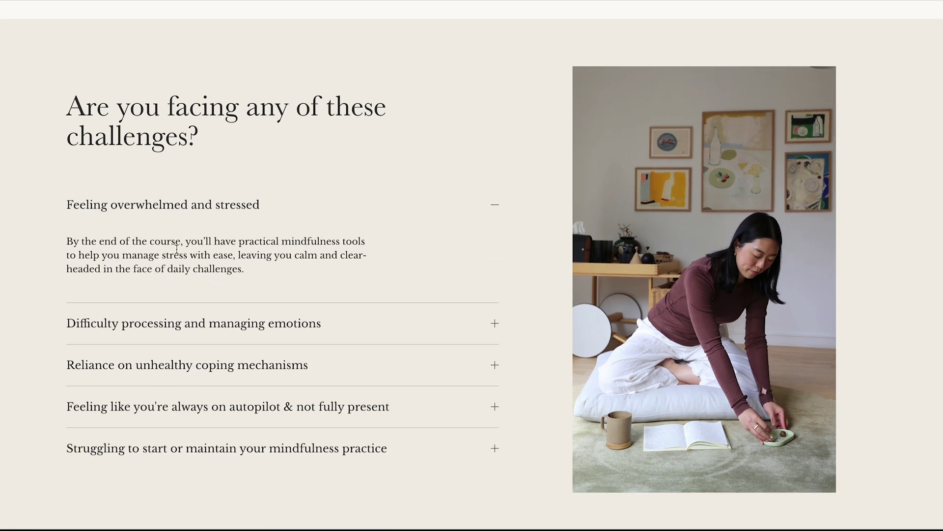
left_click(379, 325)
Step: Expand the Module 2: The Body and Module 3 curriculum descriptions
scroll(789, 340, "down", 9)
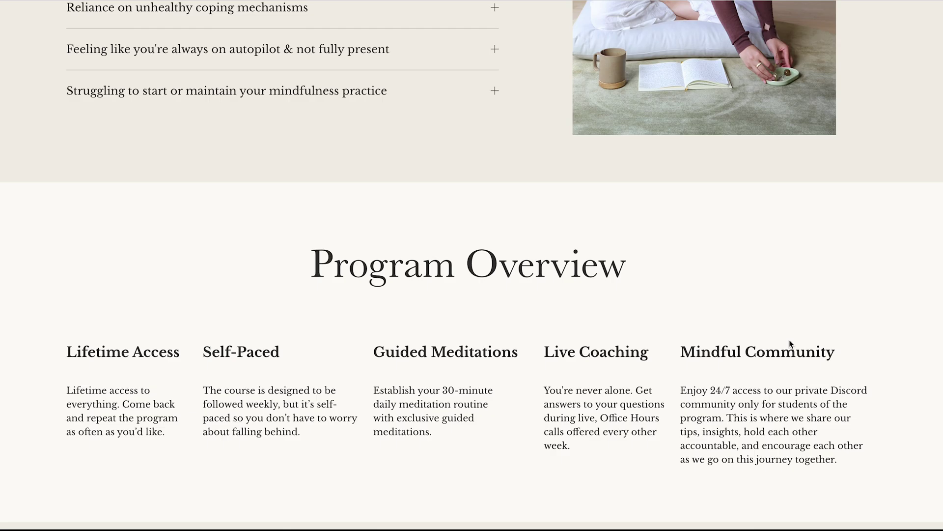
scroll(789, 340, "down", 13)
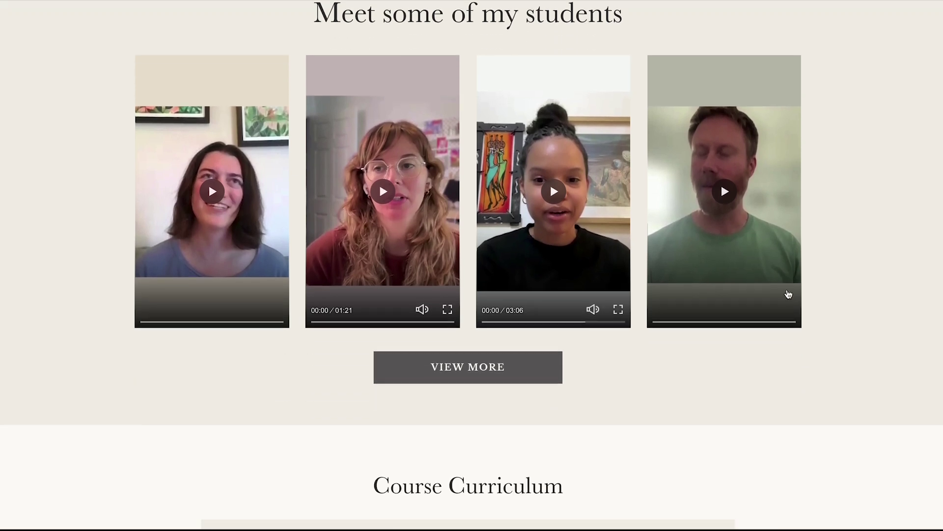
scroll(781, 305, "down", 7)
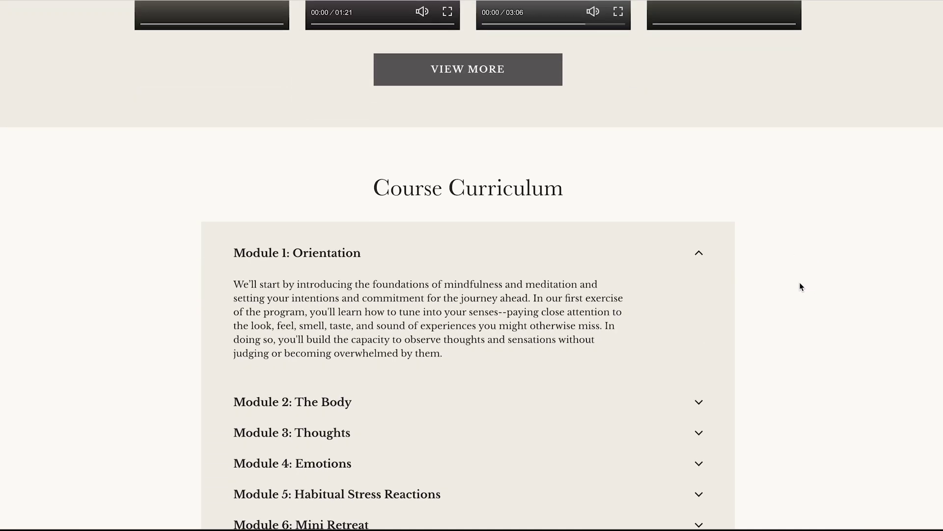
scroll(793, 283, "down", 4)
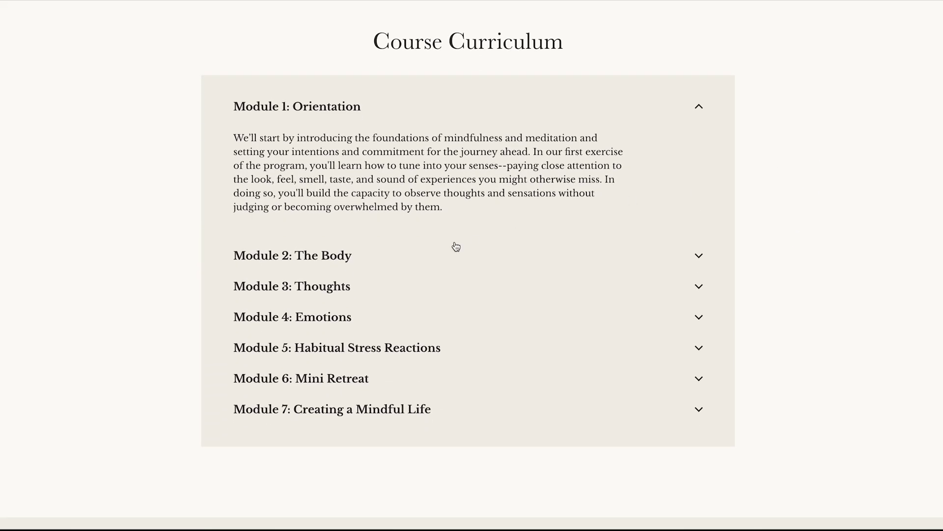
left_click(444, 253)
left_click(353, 275)
Step: Read the FAQ answers about missing Office Hours calls and the to-do list worry
scroll(859, 292, "down", 9)
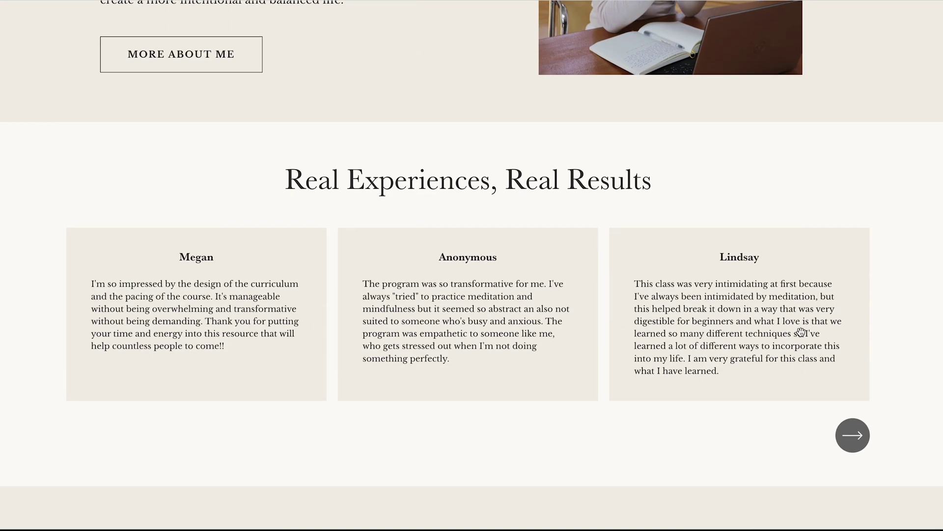
scroll(565, 346, "down", 11)
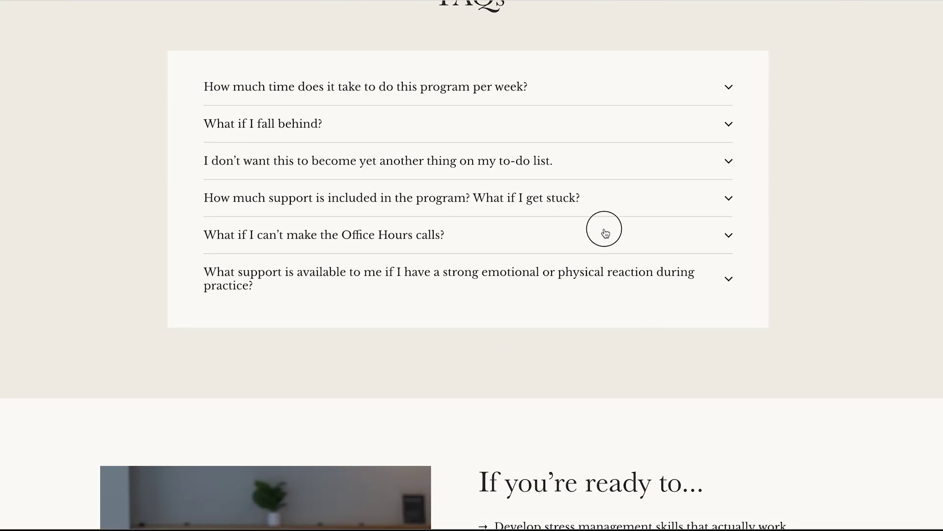
left_click(606, 233)
left_click(502, 164)
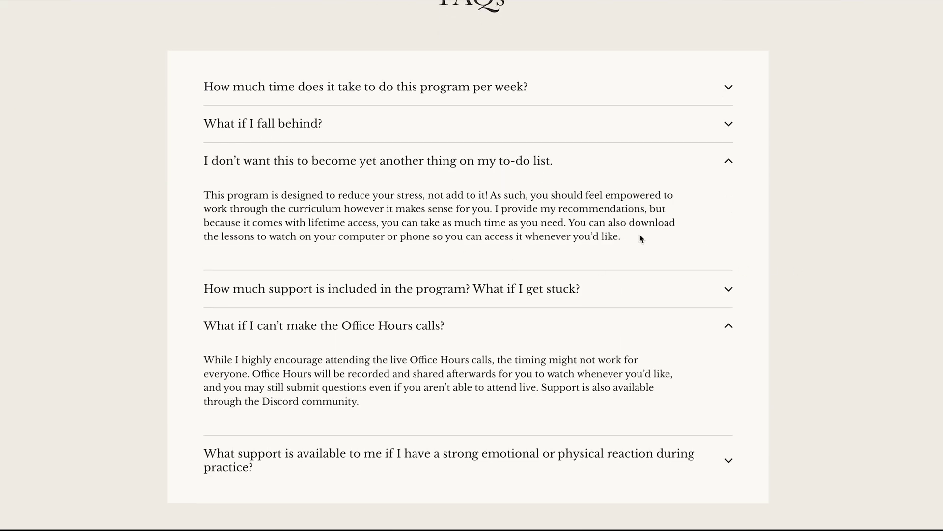
scroll(747, 300, "down", 8)
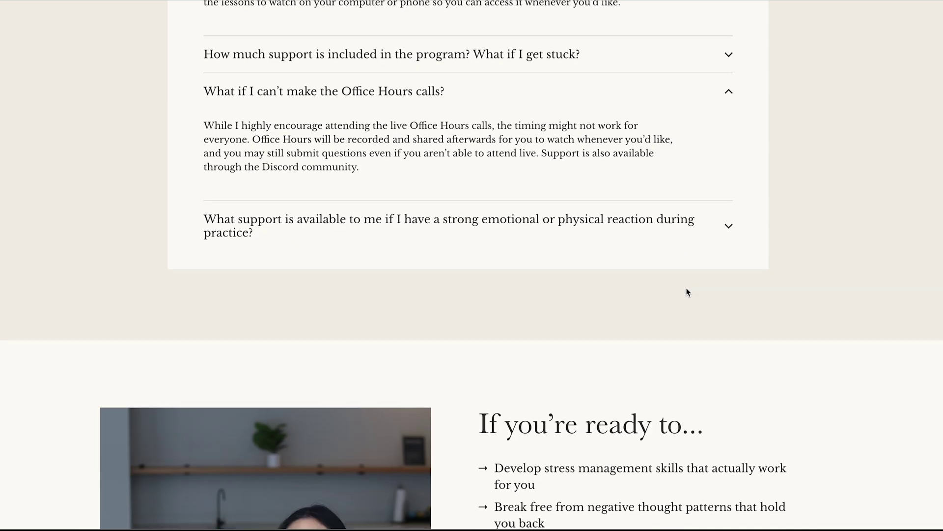
scroll(487, 280, "down", 5)
scroll(742, 307, "down", 1)
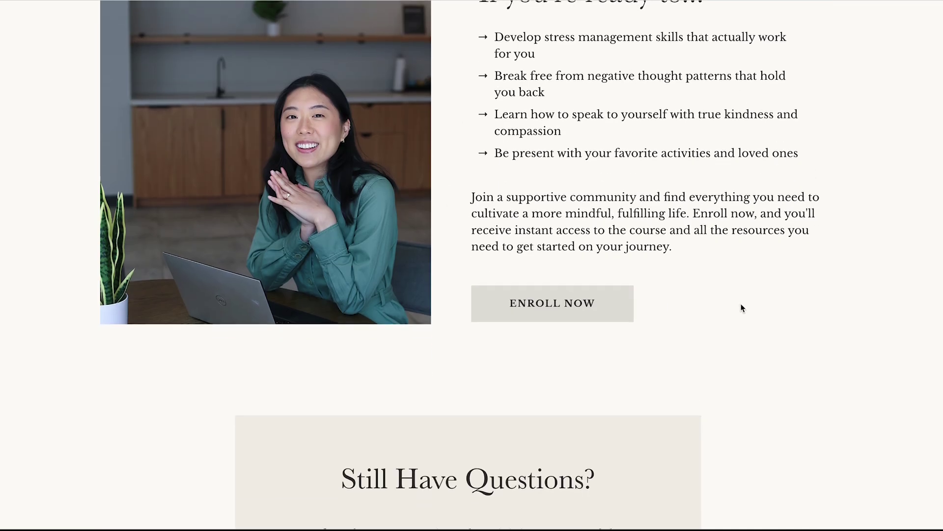
scroll(499, 254, "down", 3)
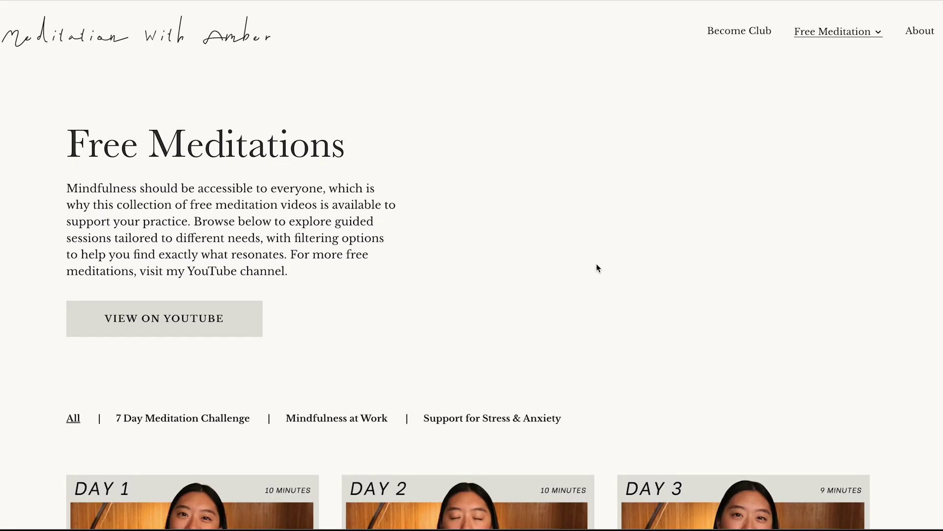
scroll(794, 251, "down", 5)
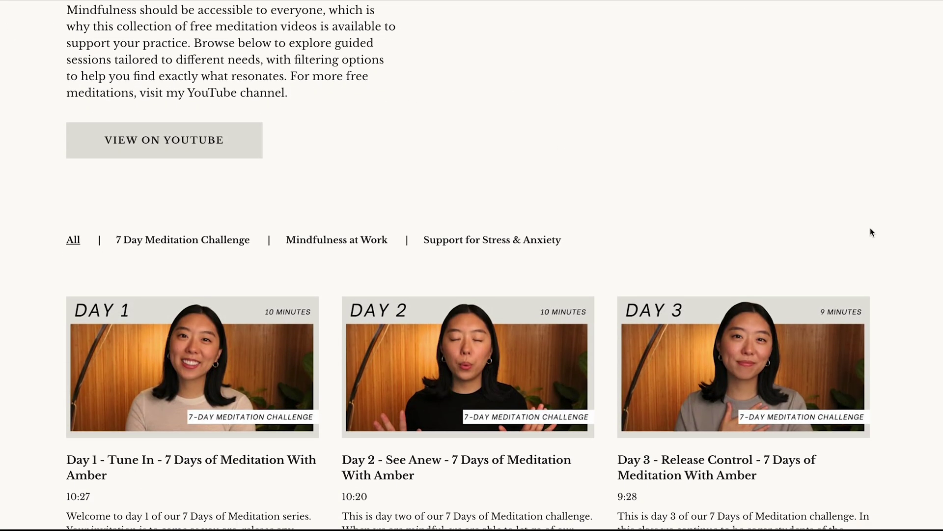
scroll(612, 240, "down", 5)
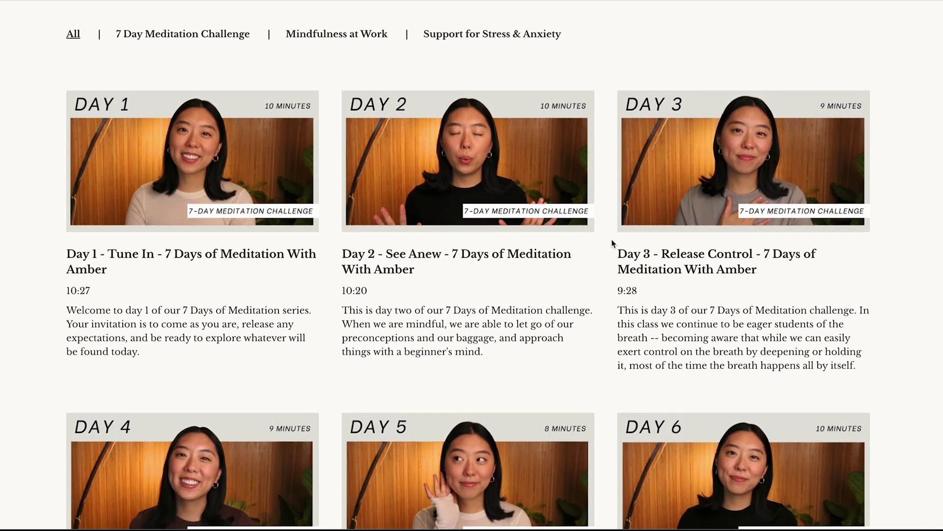
scroll(611, 250, "down", 1)
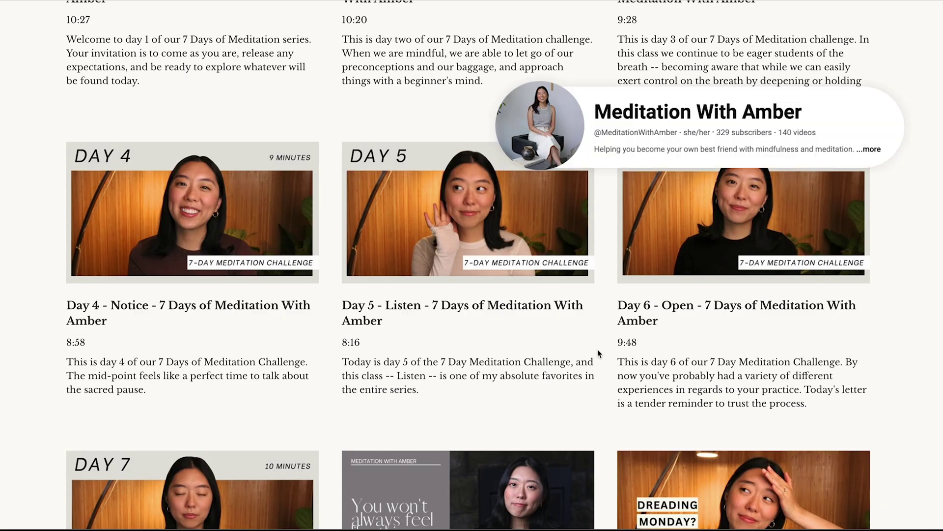
scroll(325, 328, "up", 10)
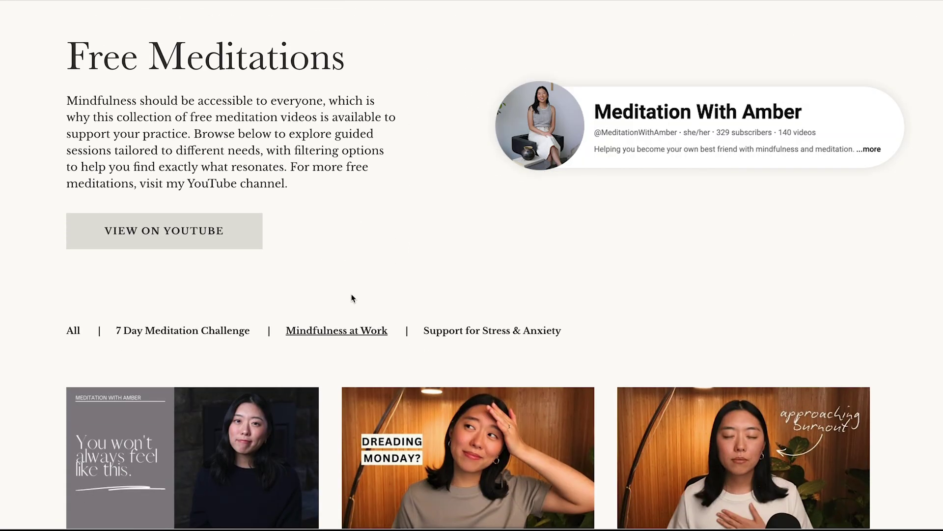
scroll(352, 296, "down", 4)
scroll(339, 319, "down", 6)
scroll(339, 316, "up", 6)
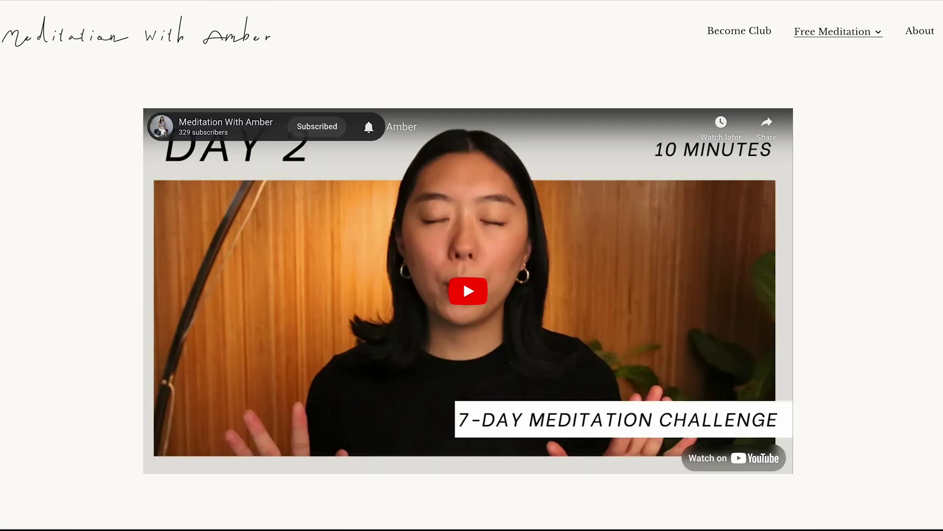
key("alt+Left")
scroll(298, 282, "down", 4)
left_click(191, 344)
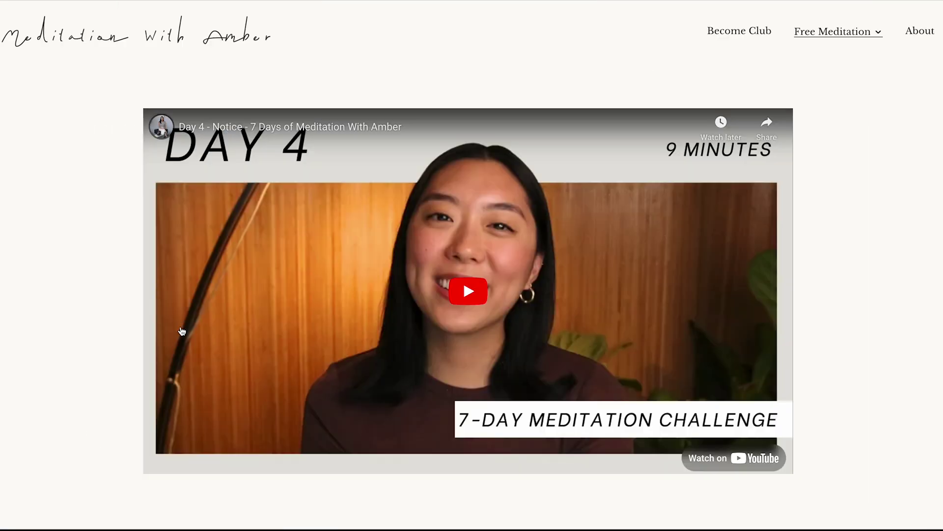
scroll(573, 418, "down", 4)
scroll(505, 329, "down", 3)
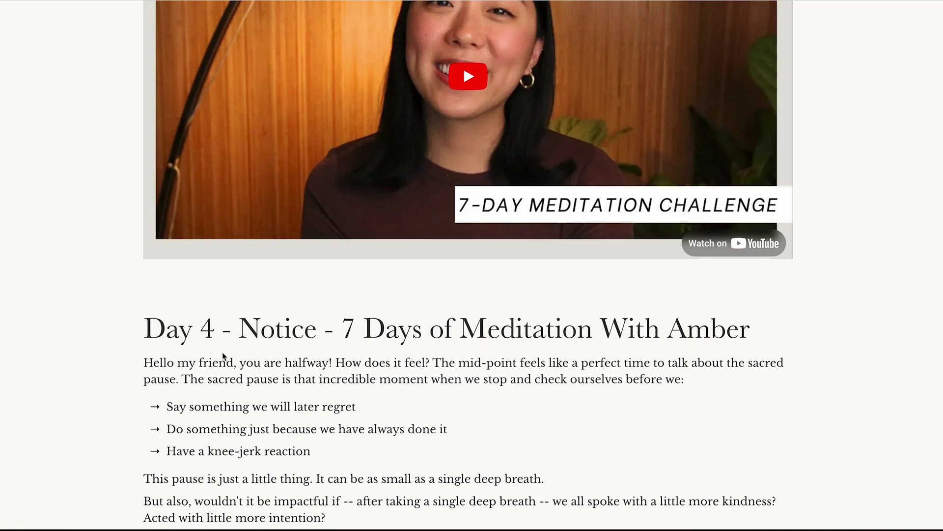
scroll(223, 355, "down", 3)
left_click_drag(221, 245, 223, 423)
left_click(224, 423)
scroll(227, 400, "down", 1)
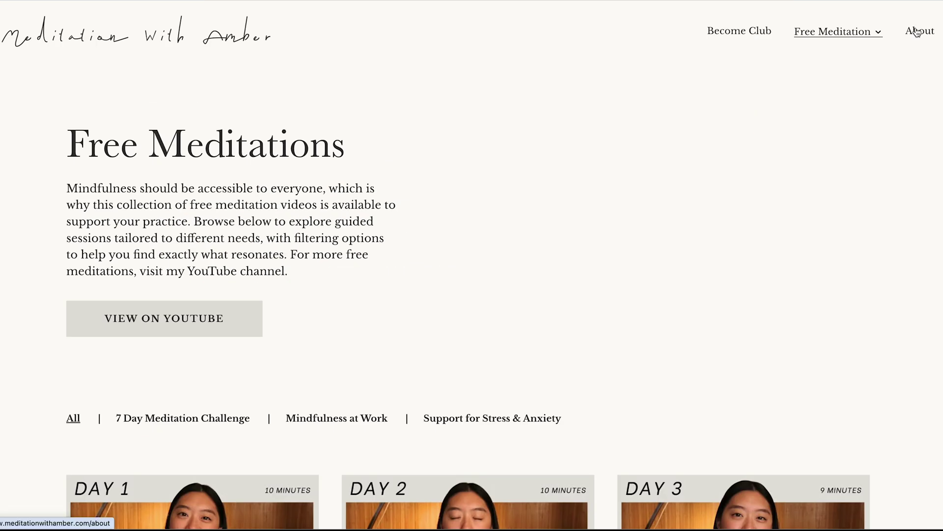
Step: Visit the About Me and Contact pages, then browse the Practice Space Sunday class page
left_click(917, 32)
scroll(425, 162, "down", 1)
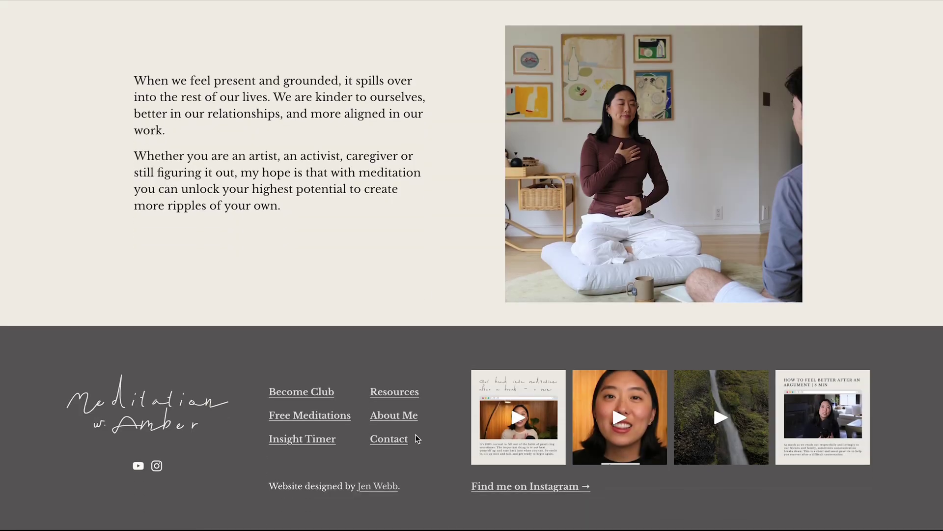
left_click(415, 438)
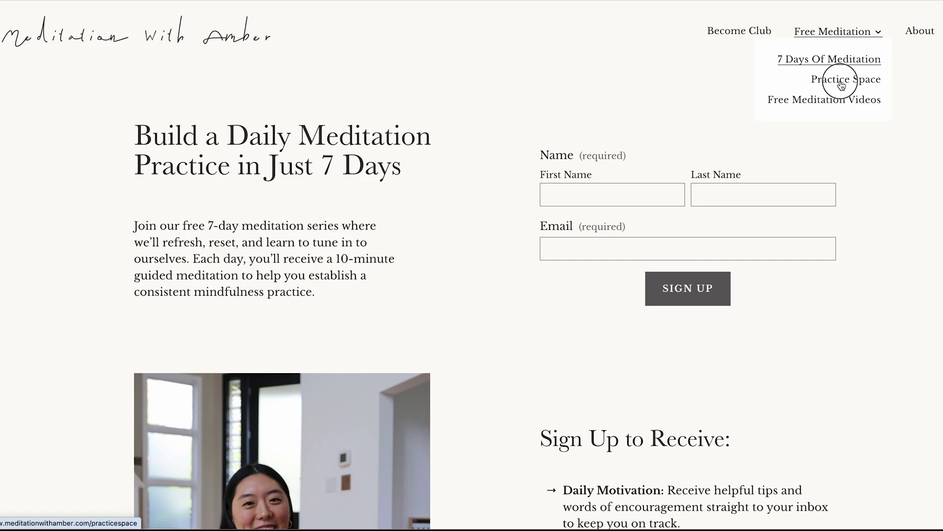
left_click(841, 80)
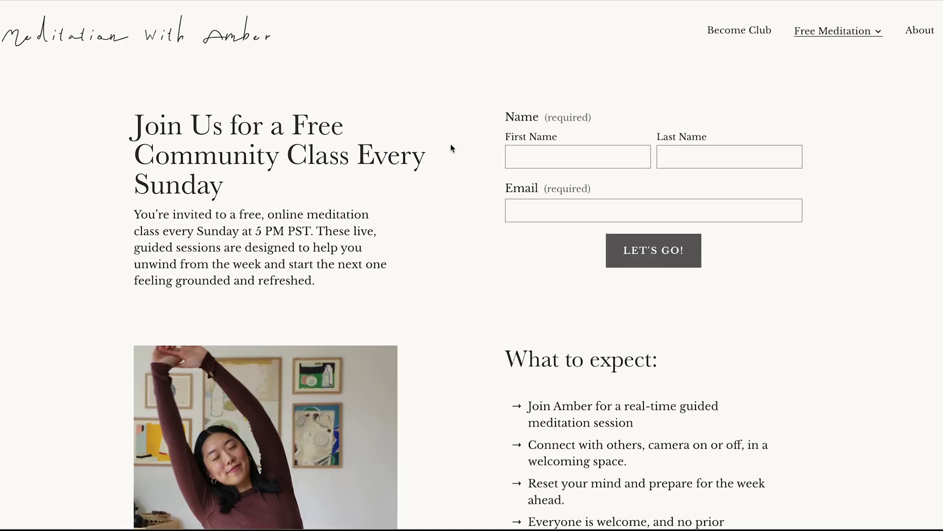
scroll(402, 183, "down", 2)
scroll(465, 305, "down", 5)
scroll(465, 305, "up", 7)
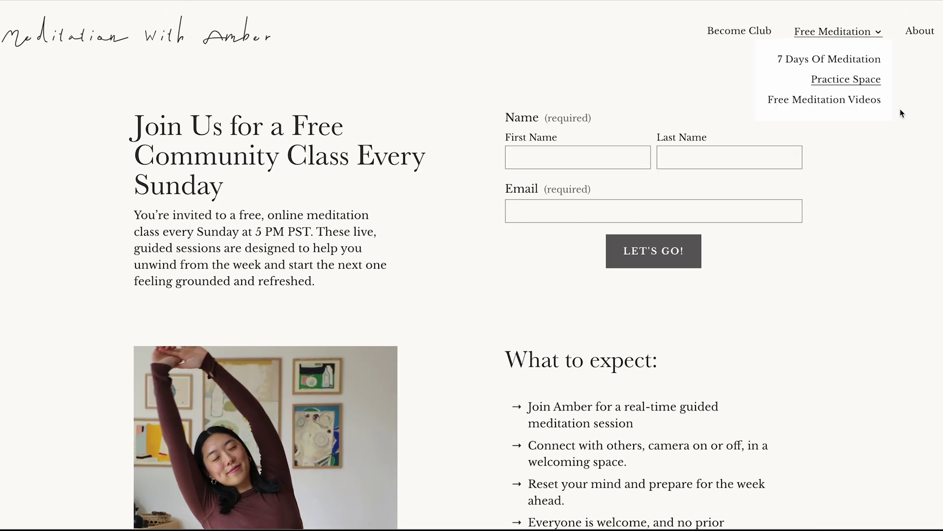
Step: Scroll the homepage down to the 'Try a guided meditation for free' video section
scroll(901, 160, "down", 2)
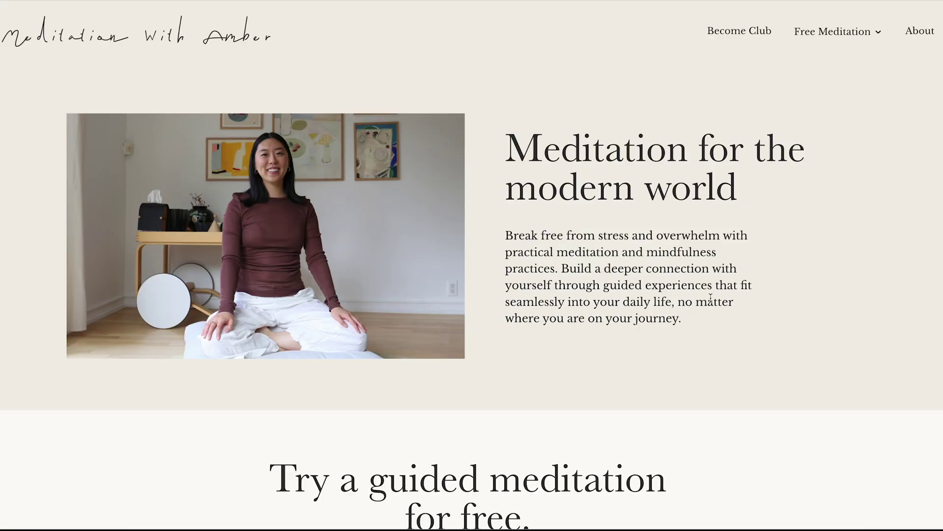
scroll(747, 294, "down", 3)
scroll(747, 295, "down", 1)
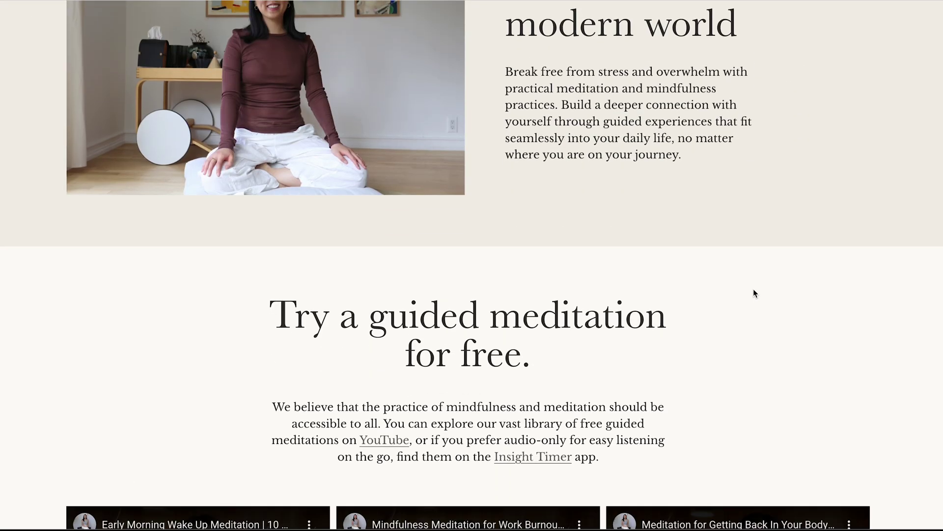